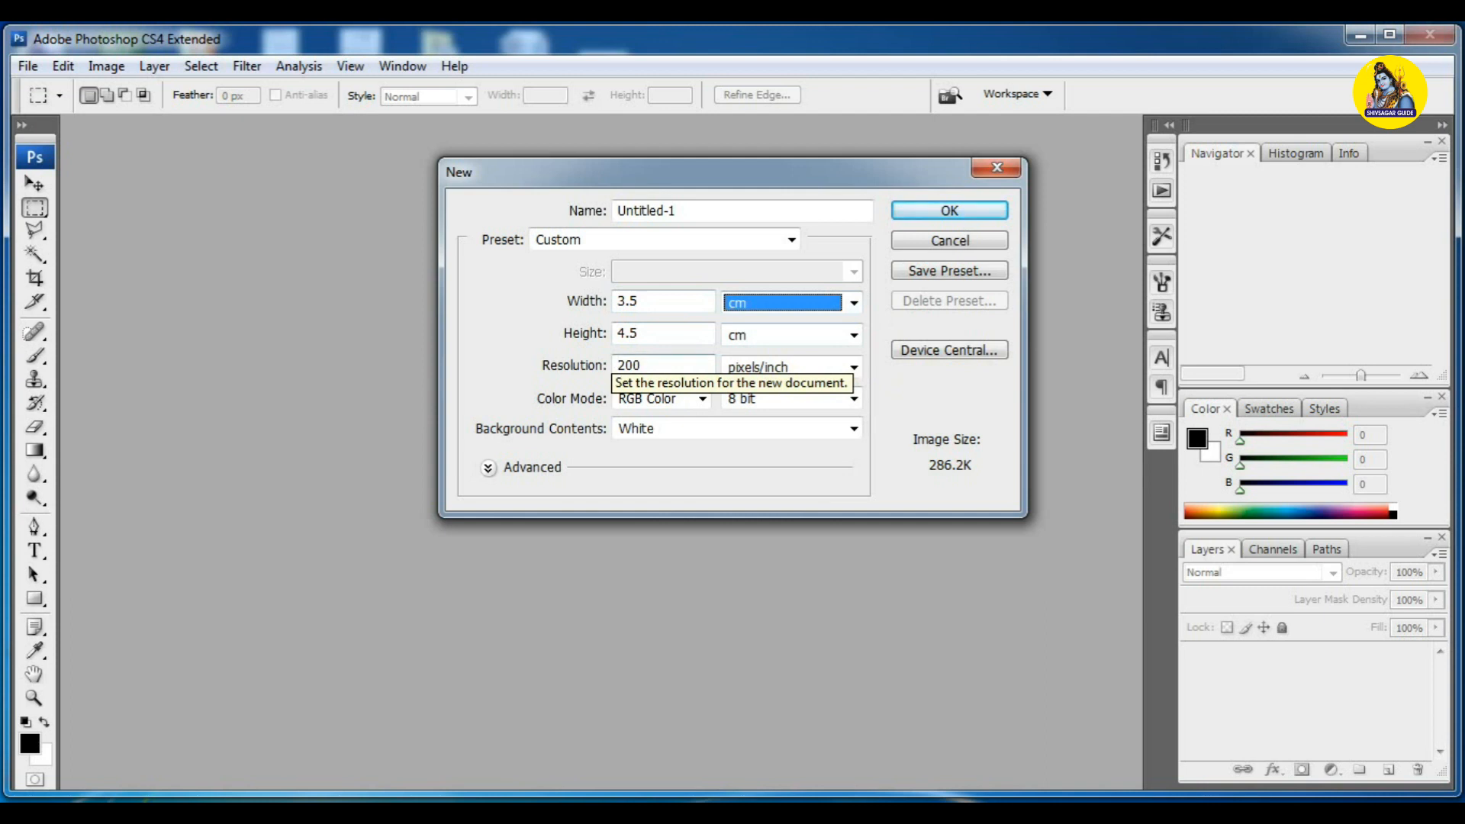
# - Set the new 3.5 × 4.5 cm, 200 pixels/inch document to CMYK Color and create it
pyautogui.click(702, 399)
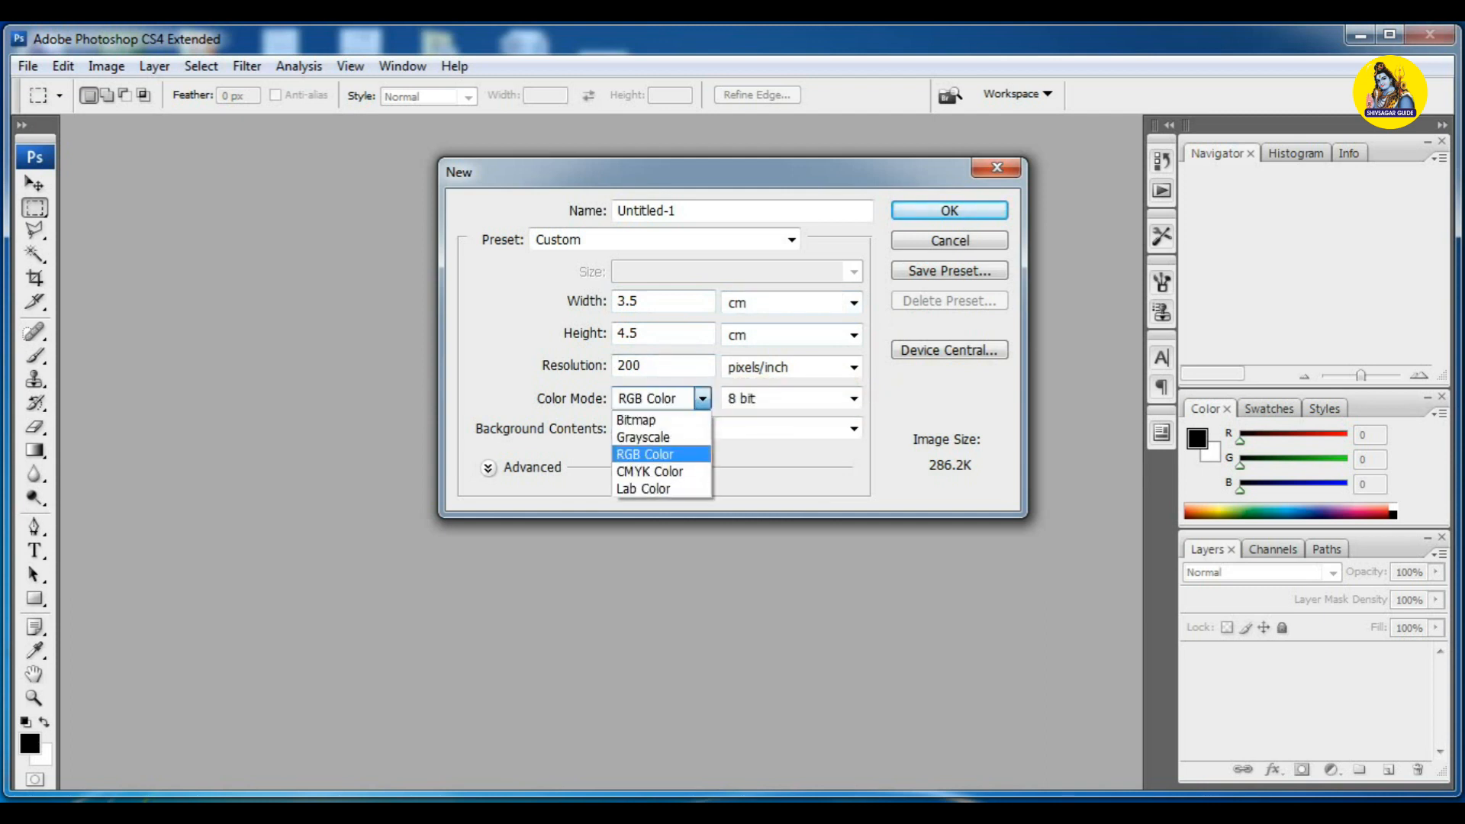
pyautogui.click(650, 472)
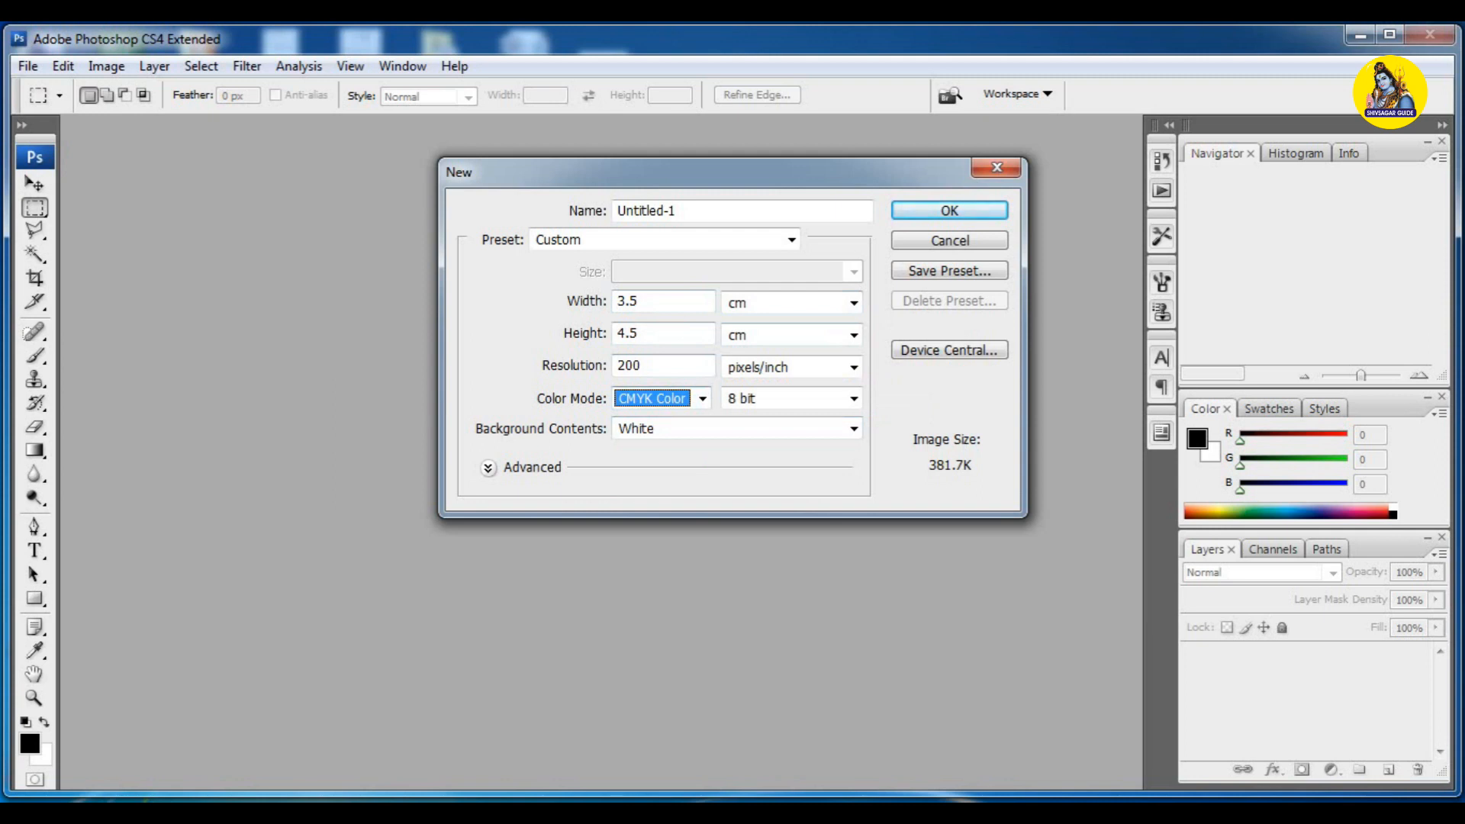
pyautogui.click(950, 211)
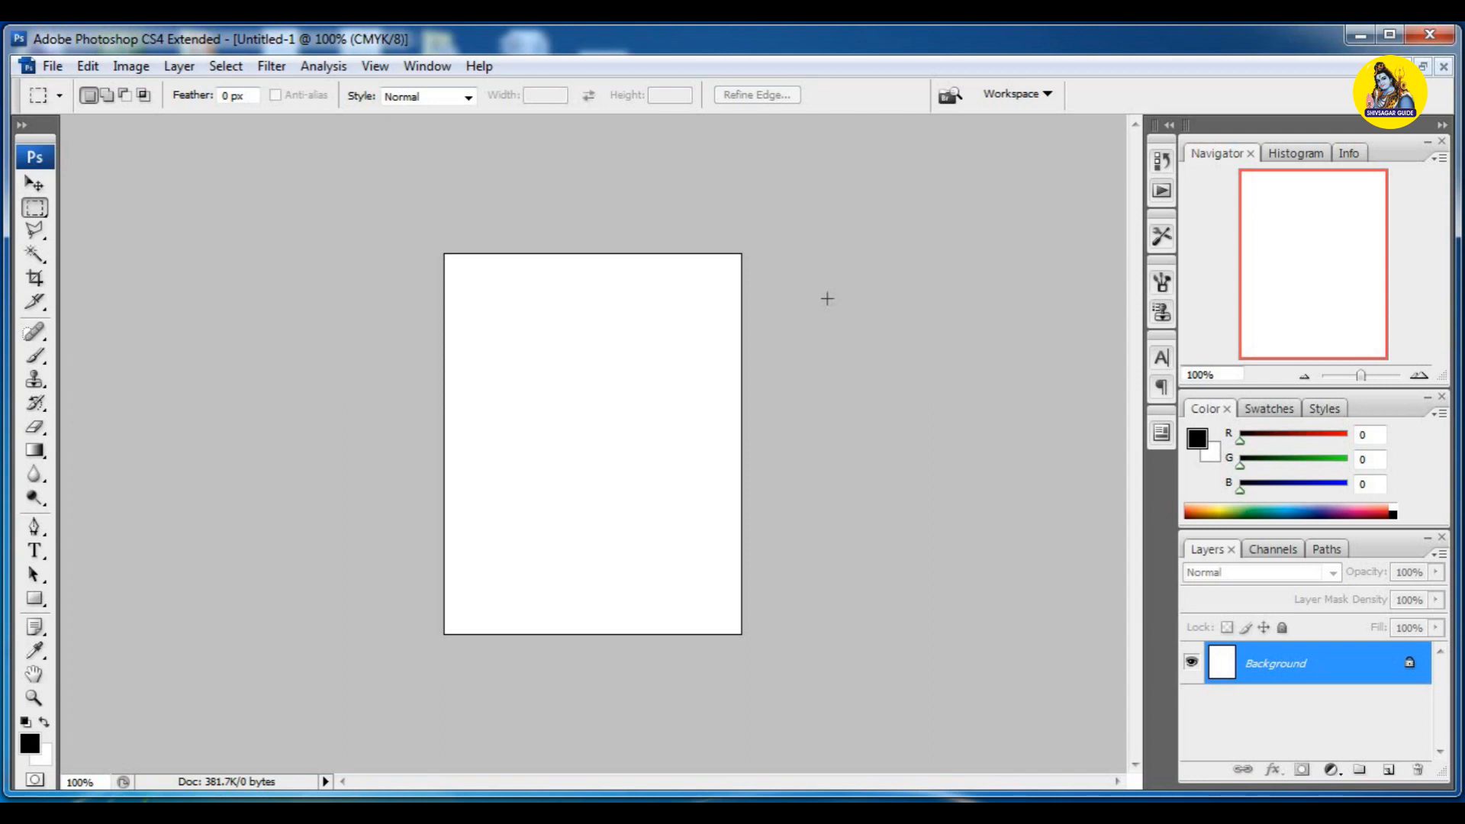
# - Open the photo file "1 (36)" from the BOLYWOOD folder
pyautogui.click(53, 66)
pyautogui.click(61, 107)
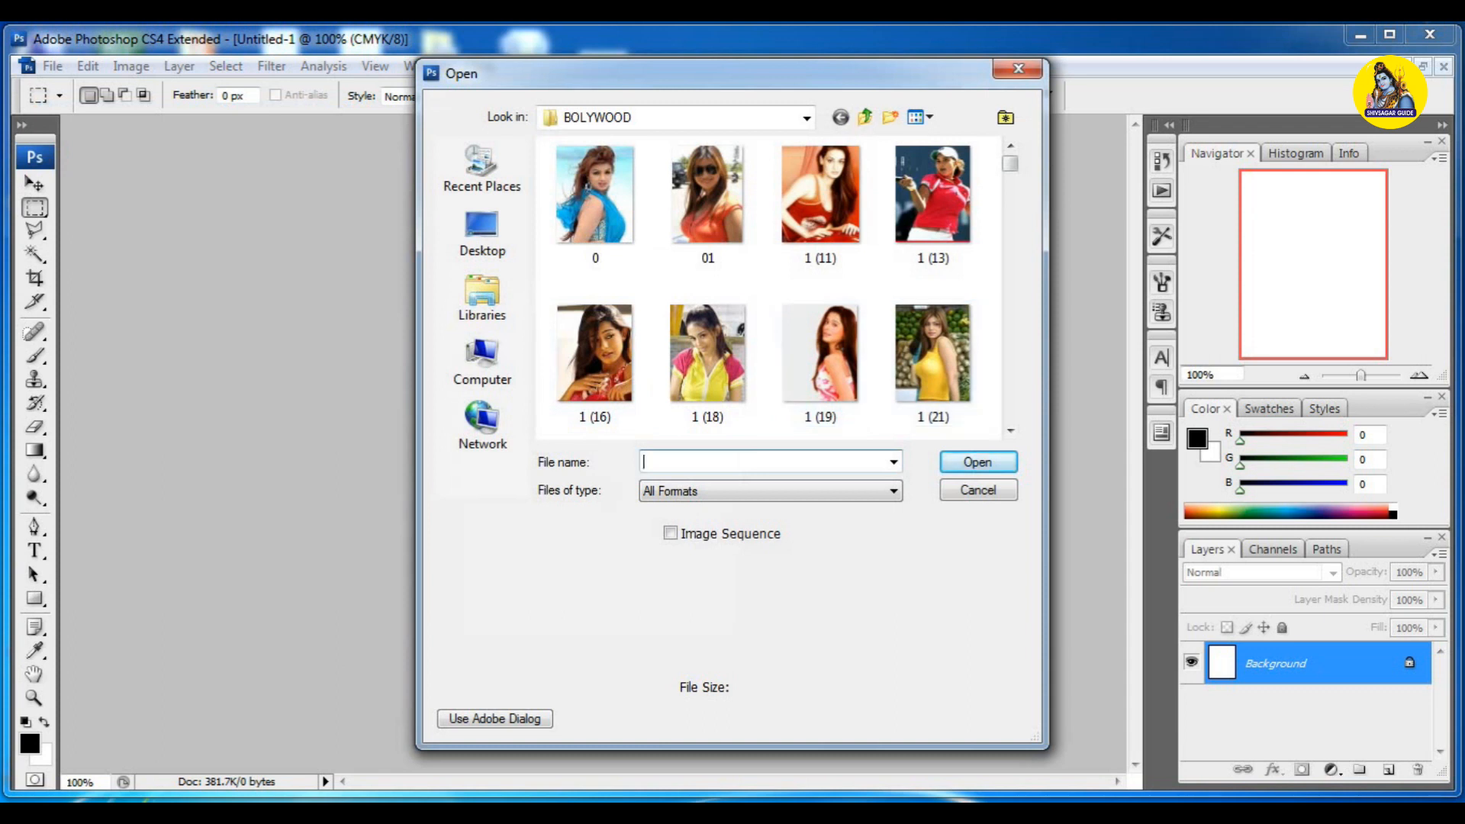
pyautogui.click(1009, 430)
pyautogui.click(1010, 430)
pyautogui.click(1010, 430)
pyautogui.click(1009, 430)
pyautogui.click(708, 362)
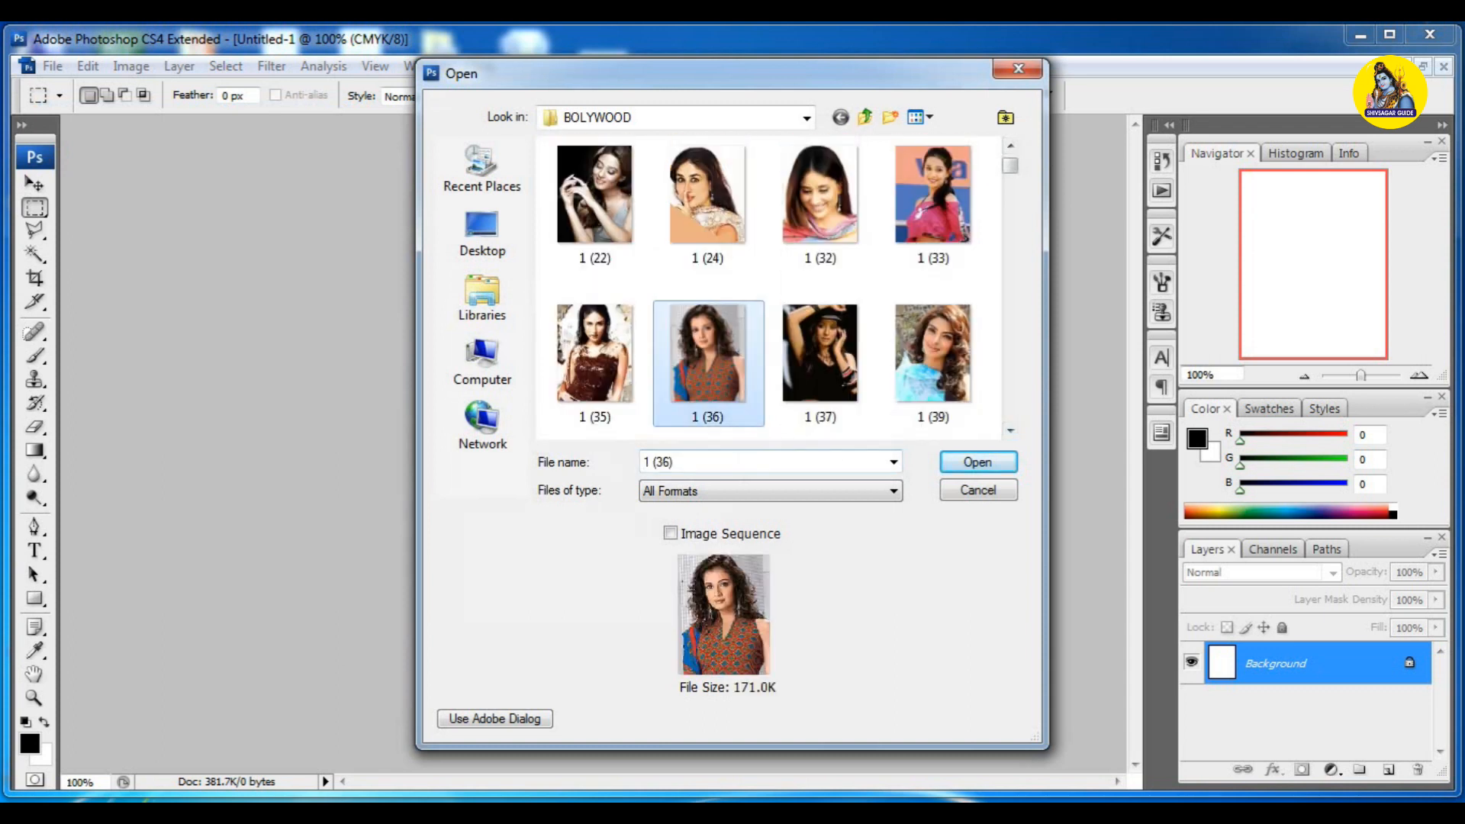
pyautogui.click(978, 462)
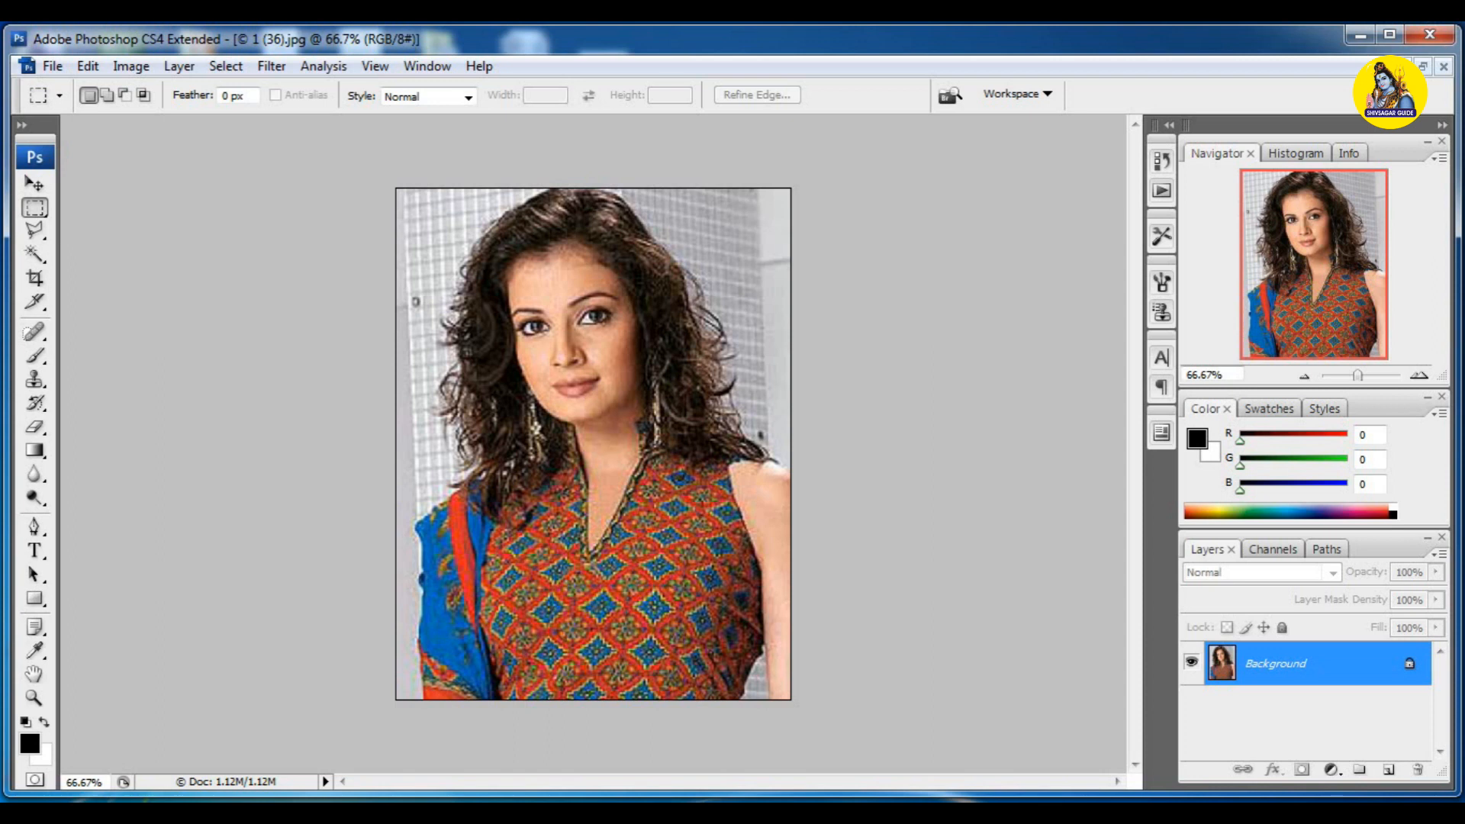
# - Copy the photo into the blank Untitled-1 document with the Move tool and close the original photo
pyautogui.click(1421, 67)
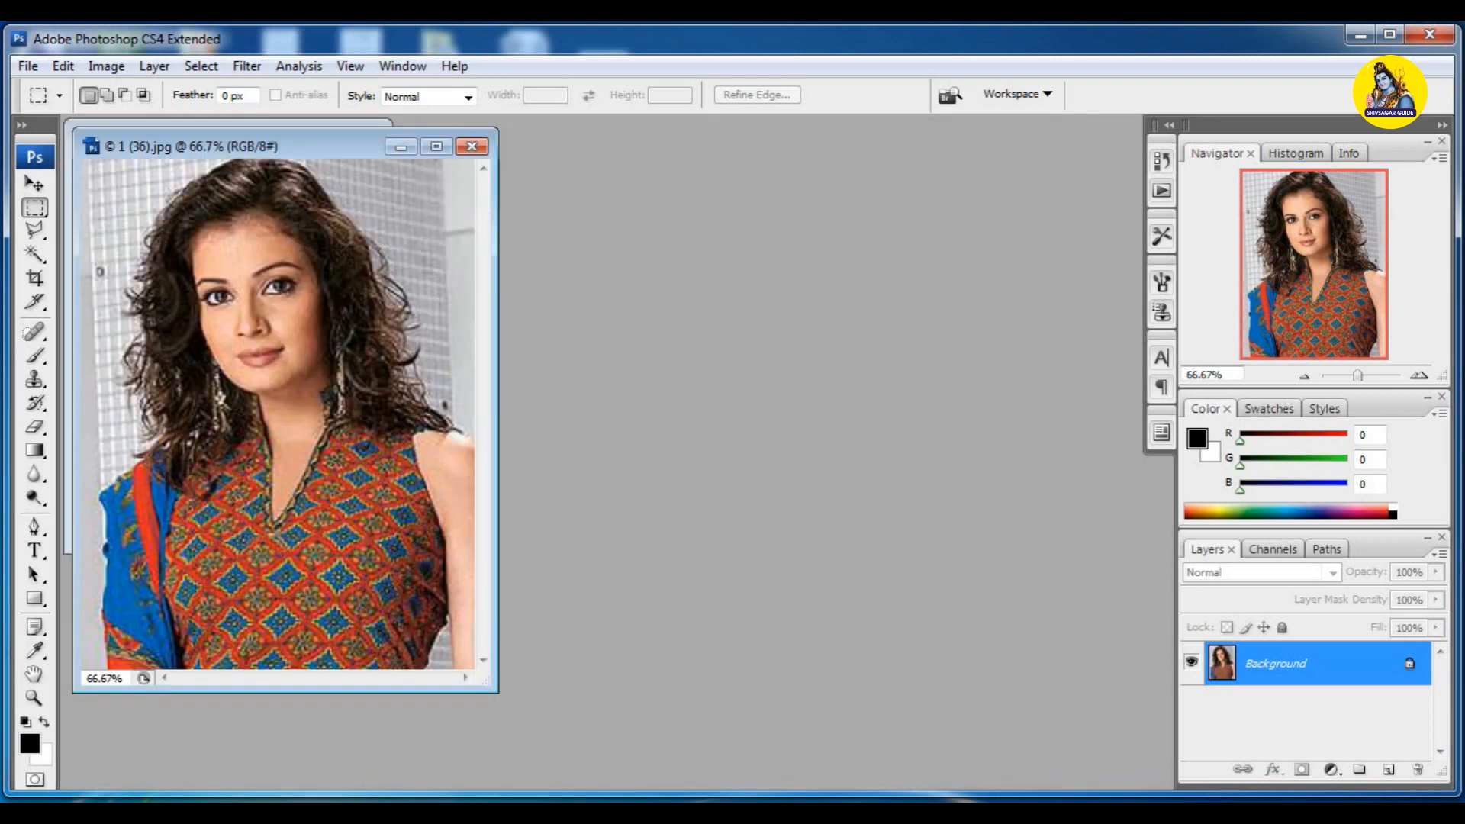
pyautogui.moveTo(305, 146); pyautogui.dragTo(885, 178)
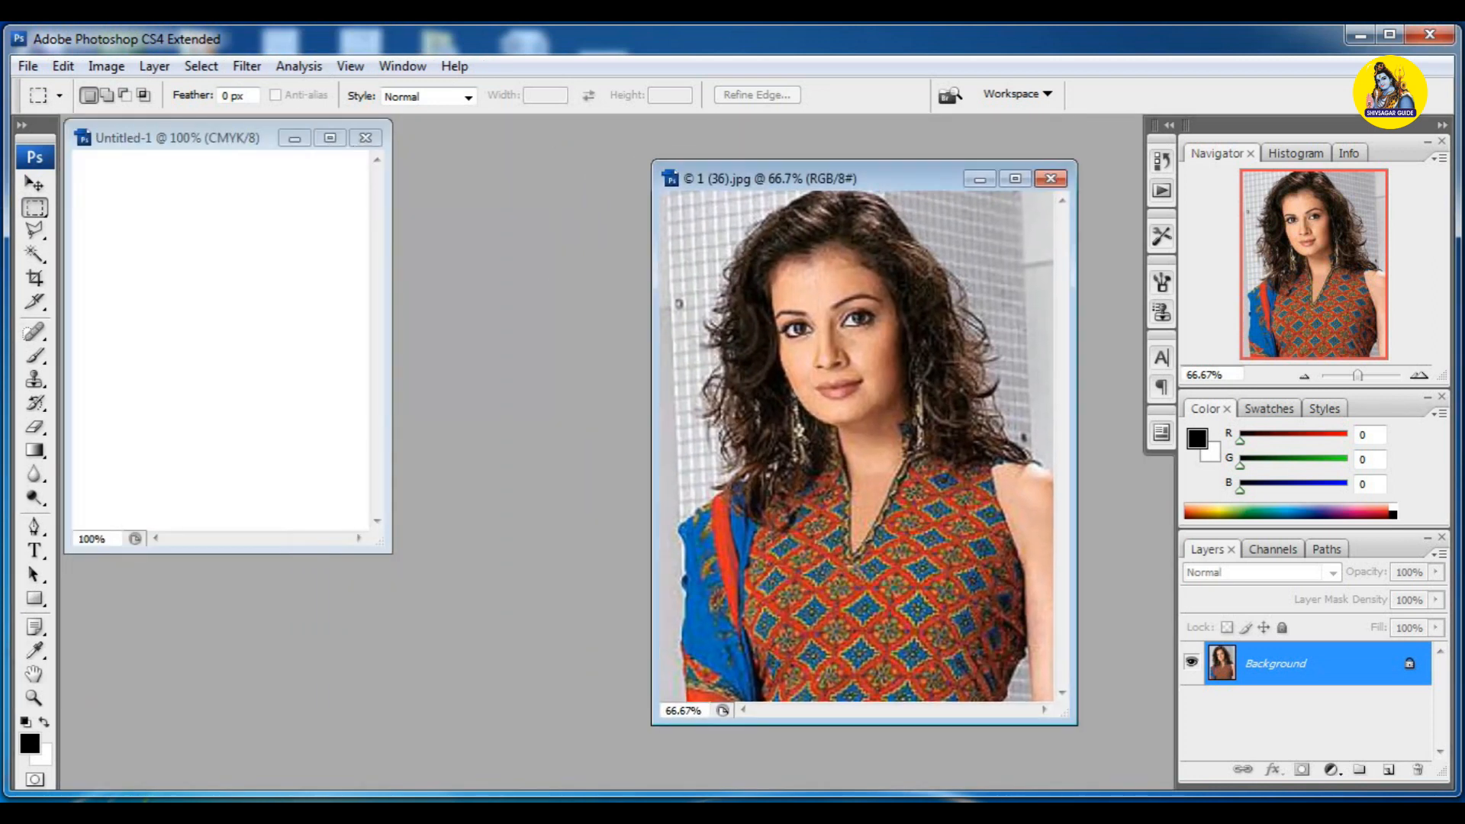
pyautogui.click(33, 183)
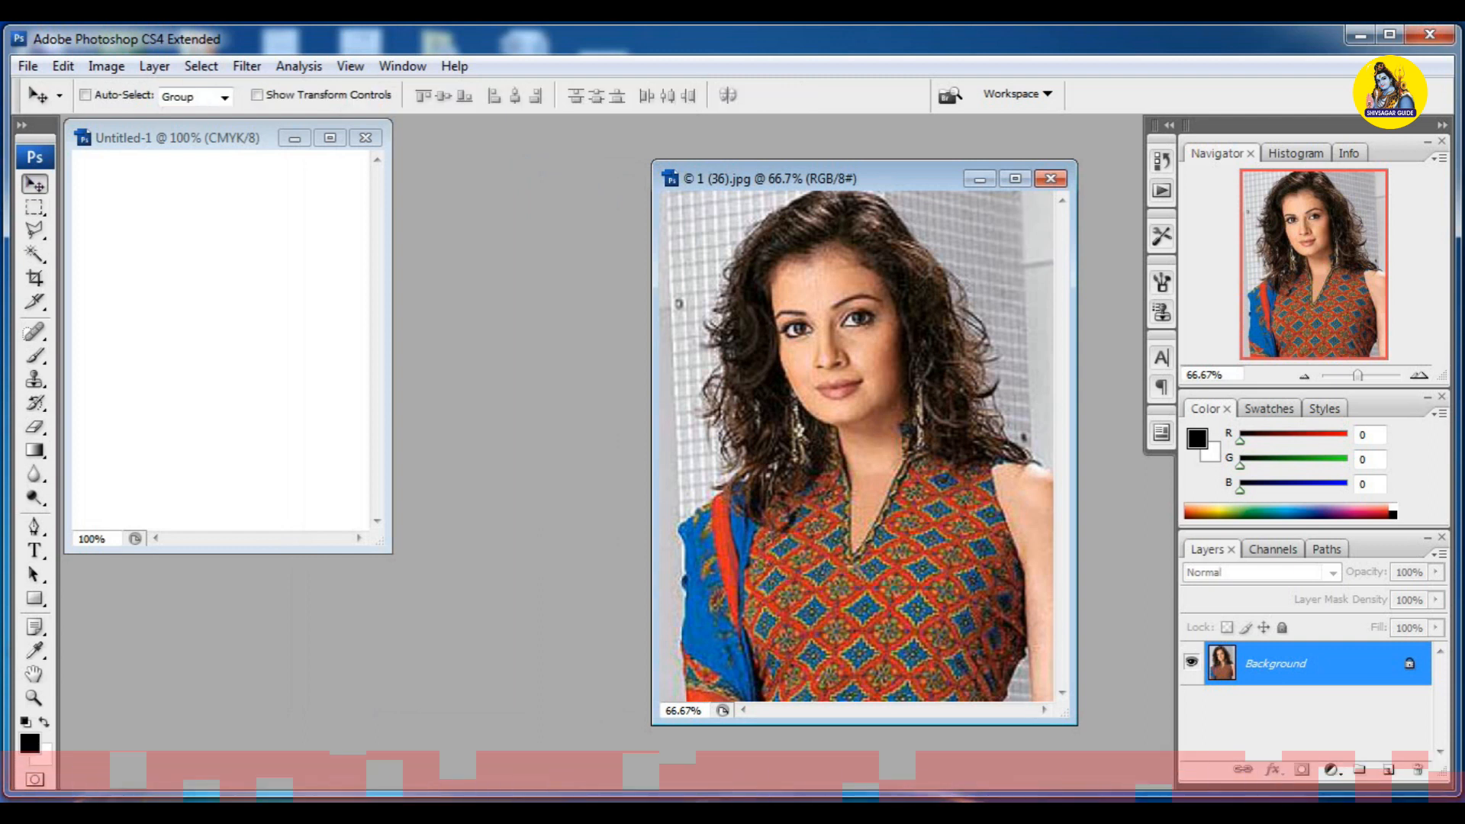
pyautogui.moveTo(855, 427); pyautogui.dragTo(257, 375)
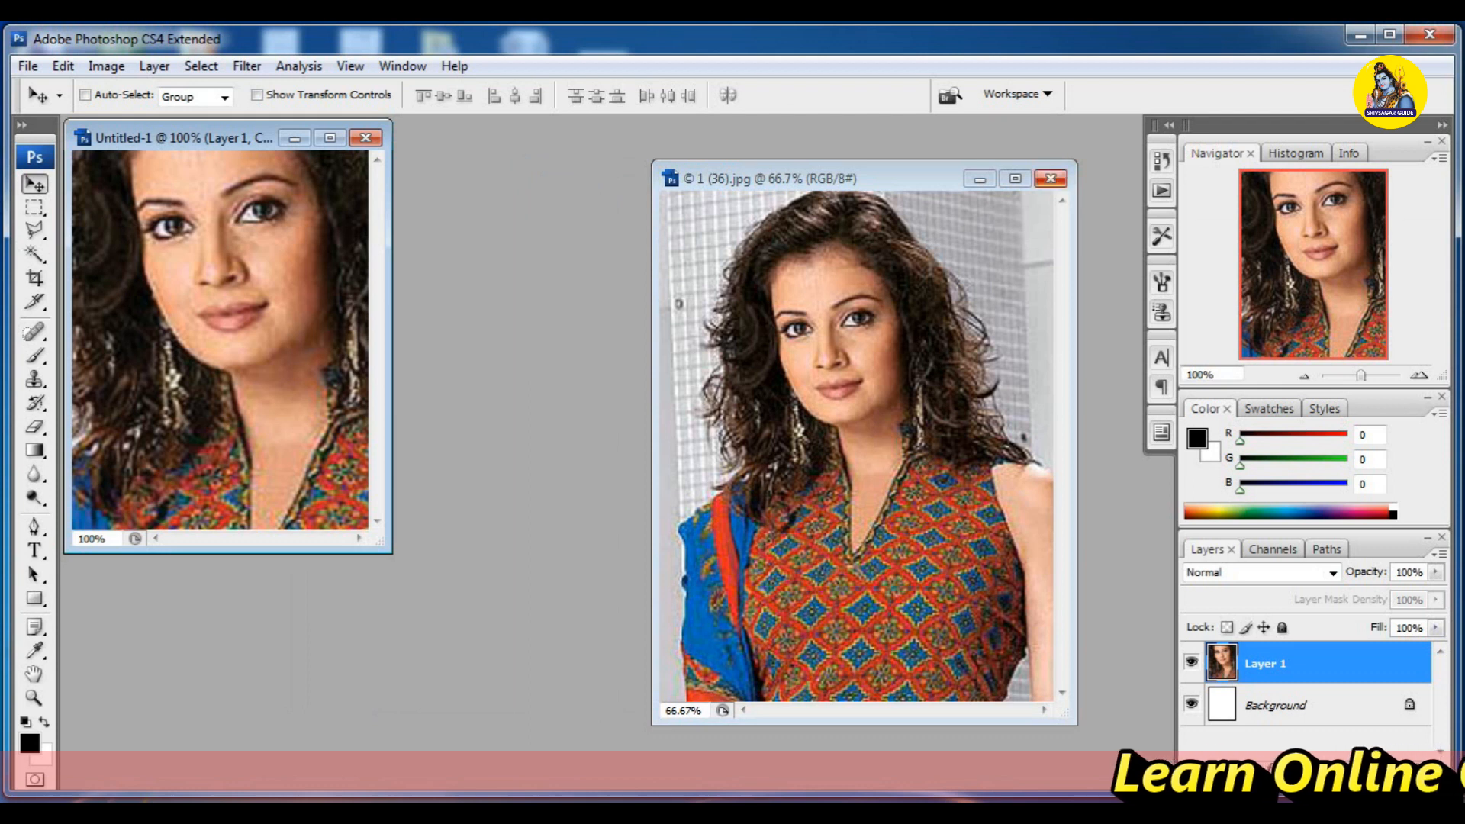
pyautogui.click(1051, 179)
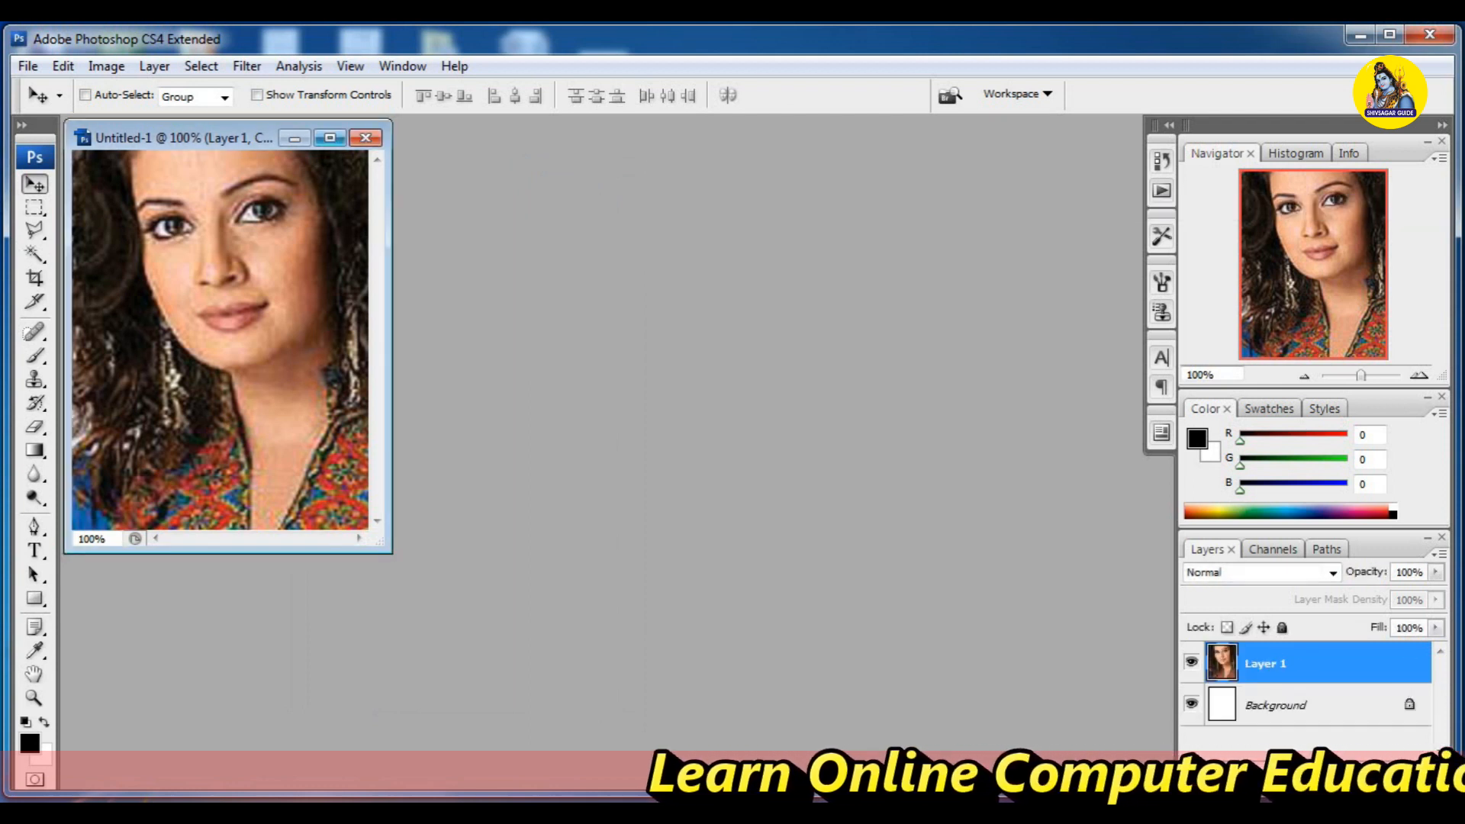
# - Free-transform the photo layer to about 50% of its size and position it to fill the whole canvas
pyautogui.click(330, 137)
pyautogui.hotkey('ctrl', 't')
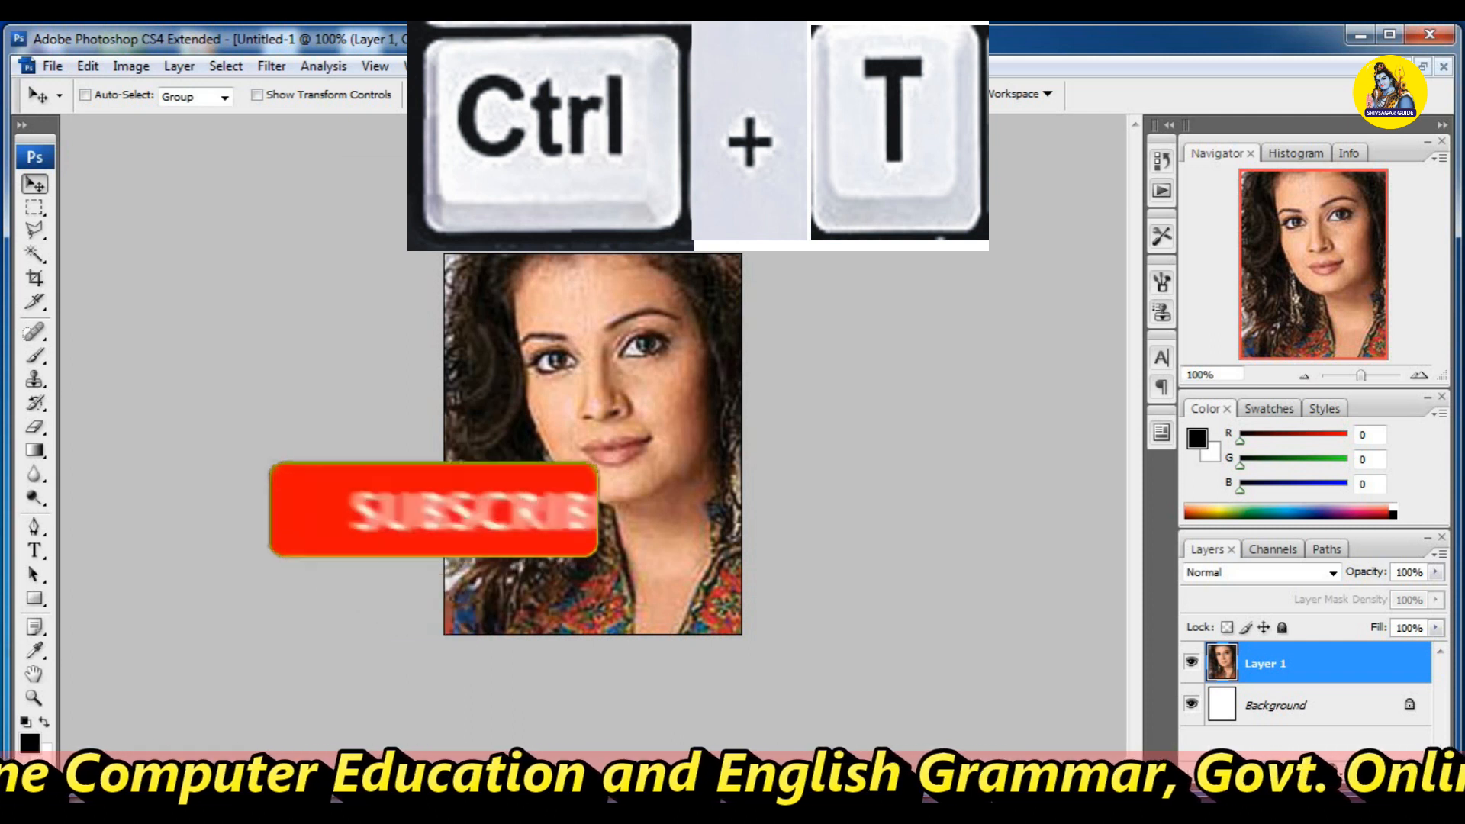
pyautogui.hotkey('ctrl', 't')
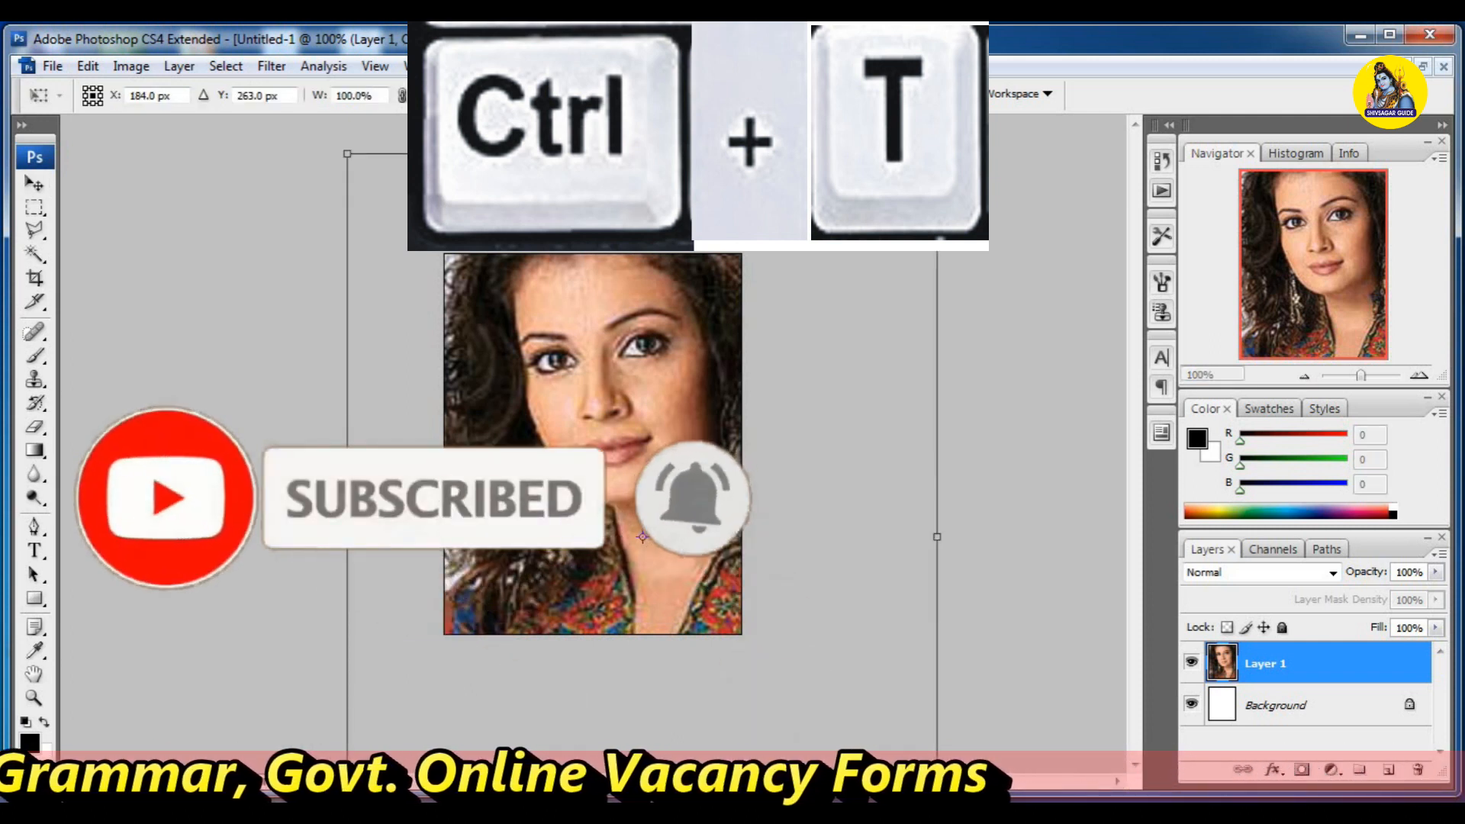
pyautogui.moveTo(347, 153); pyautogui.dragTo(630, 525)
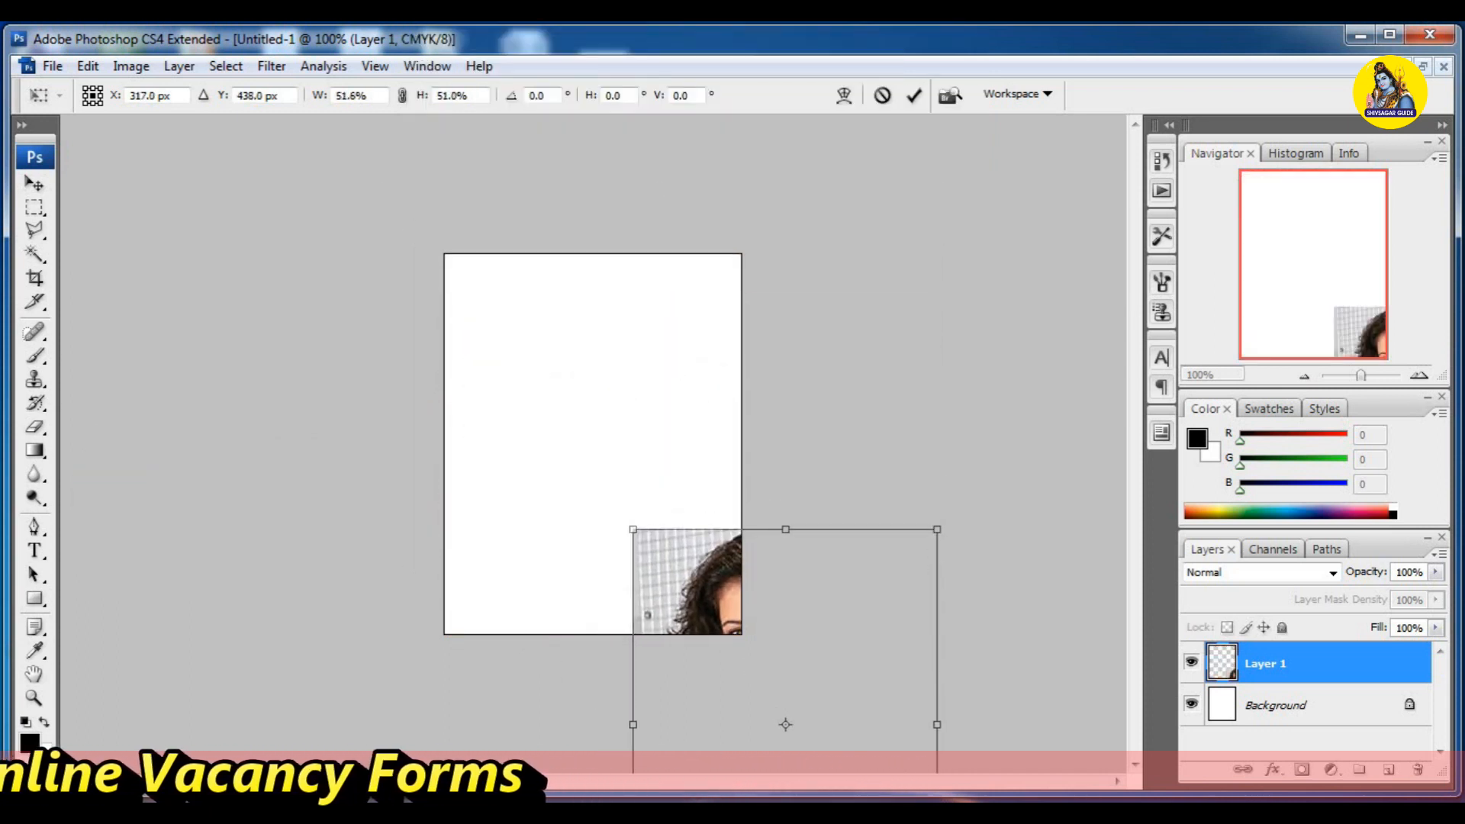
pyautogui.moveTo(687, 580); pyautogui.dragTo(501, 311)
pyautogui.moveTo(750, 449); pyautogui.dragTo(740, 449)
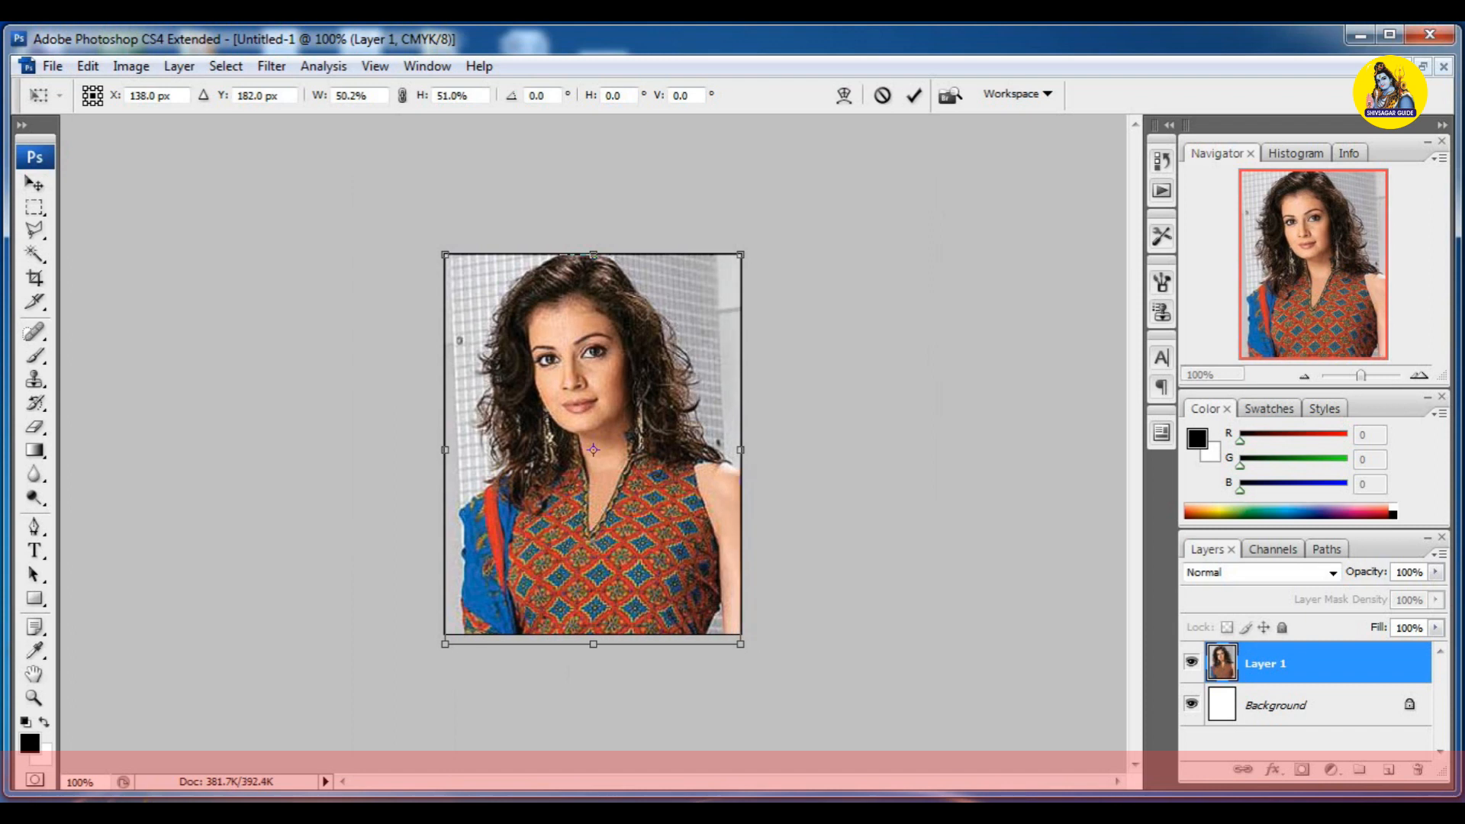
pyautogui.moveTo(593, 644); pyautogui.dragTo(592, 634)
pyautogui.press('Return')
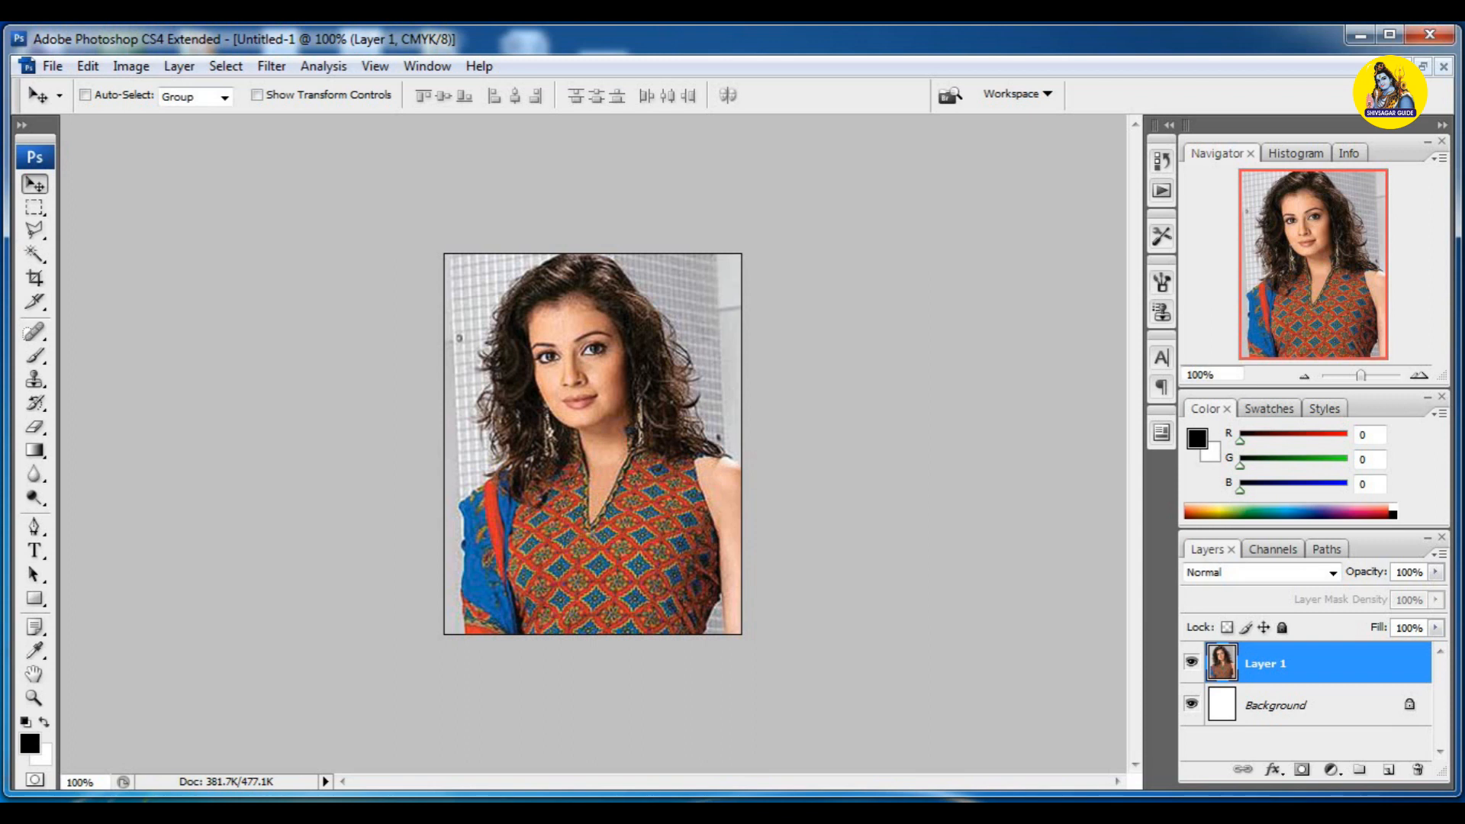
# - Scale the photo layer to 94% width and 94% height, leaving an even white margin around it
pyautogui.hotkey('ctrl', 't')
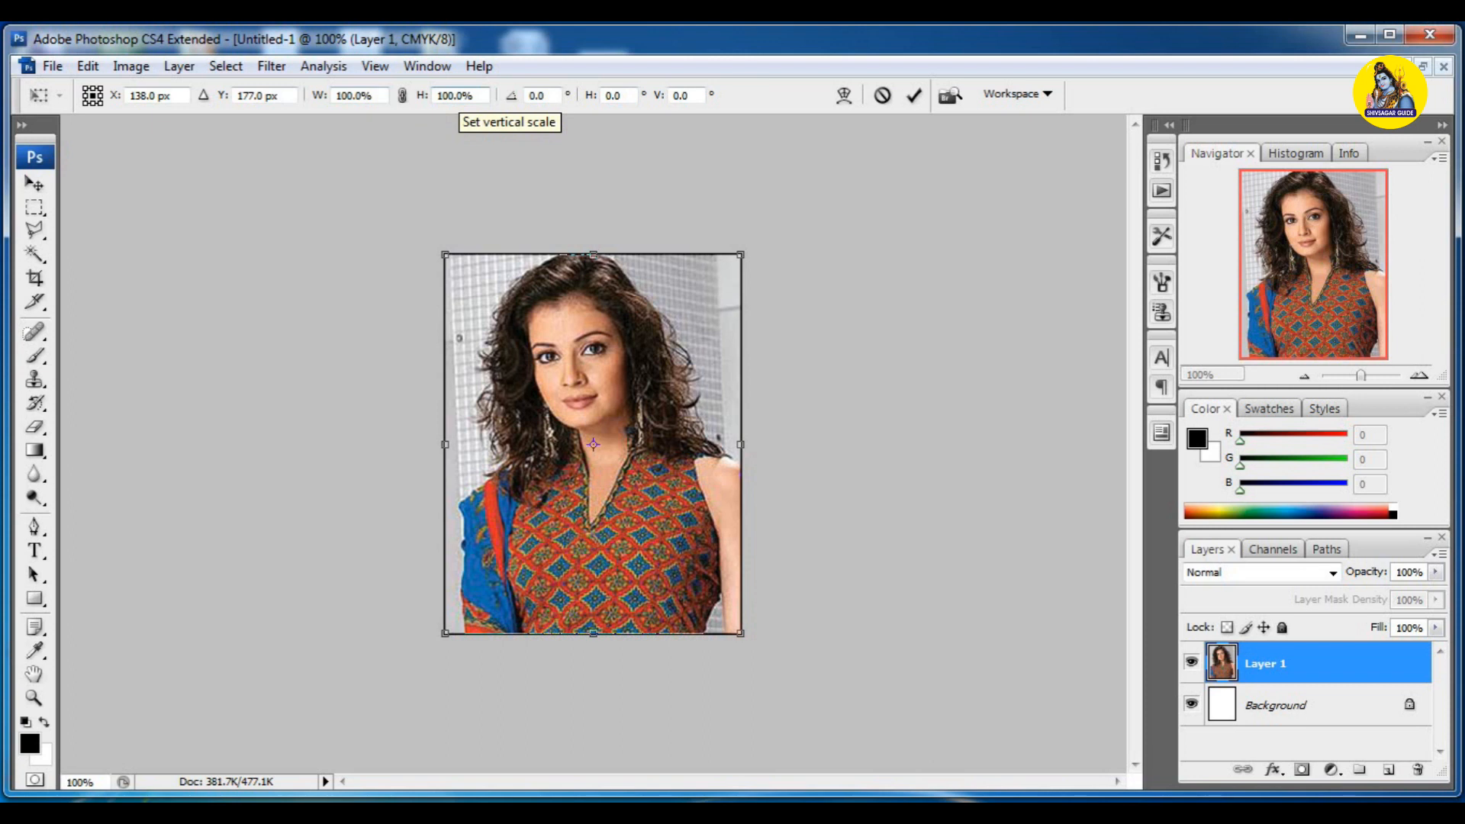
pyautogui.doubleClick(369, 96)
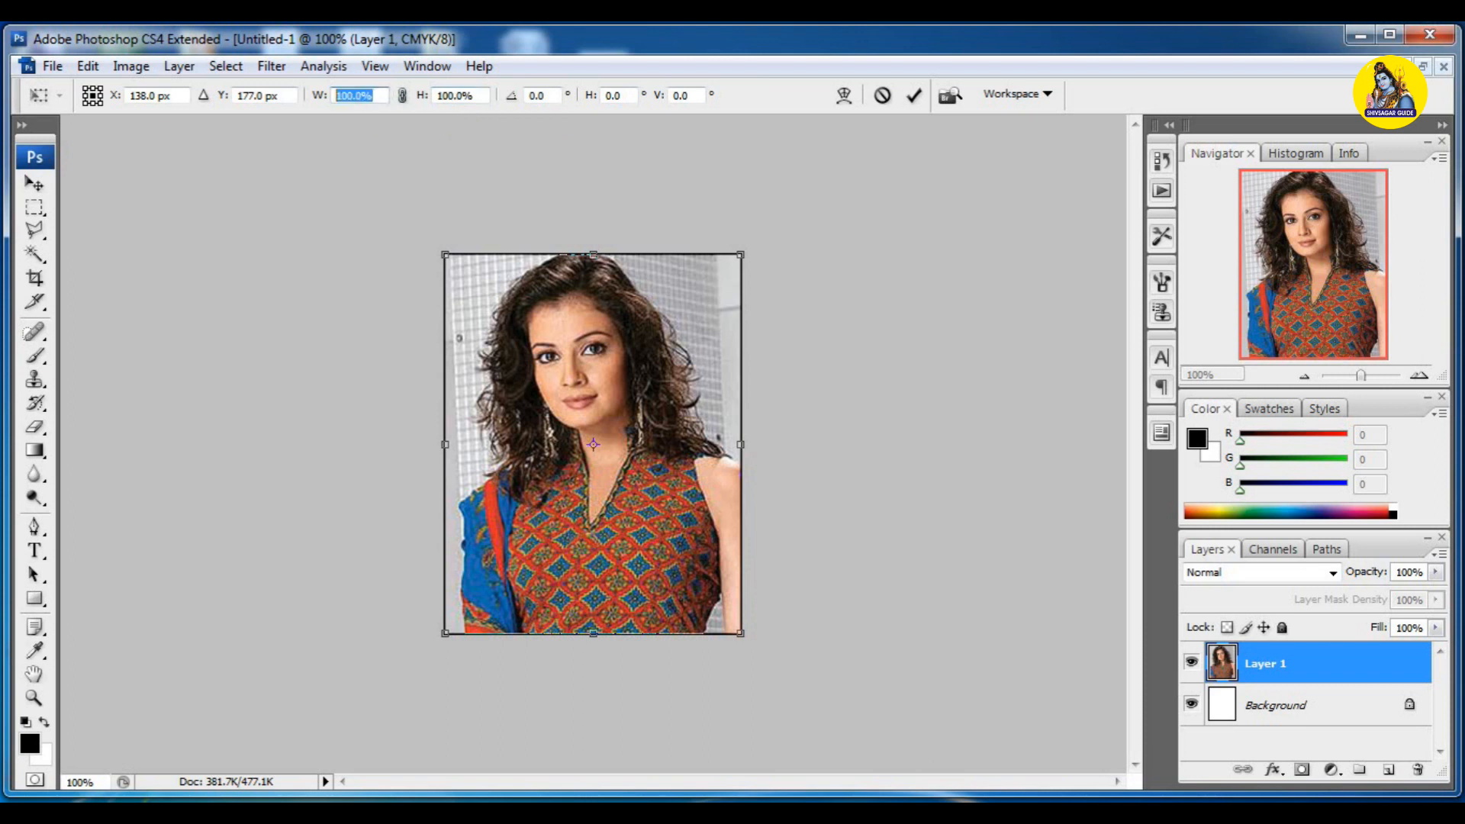
pyautogui.write('94')
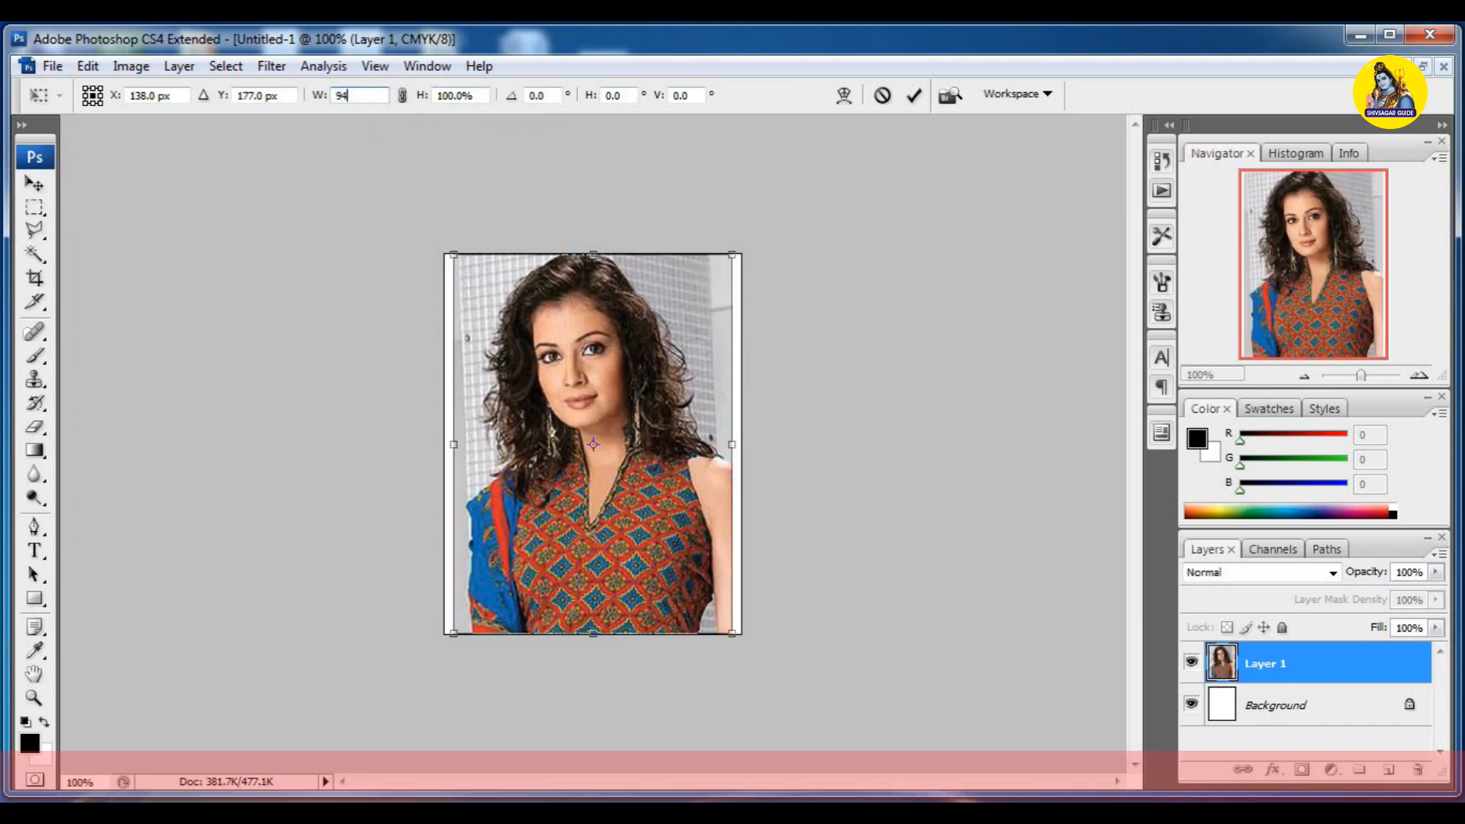
pyautogui.press('Tab')
pyautogui.write('94')
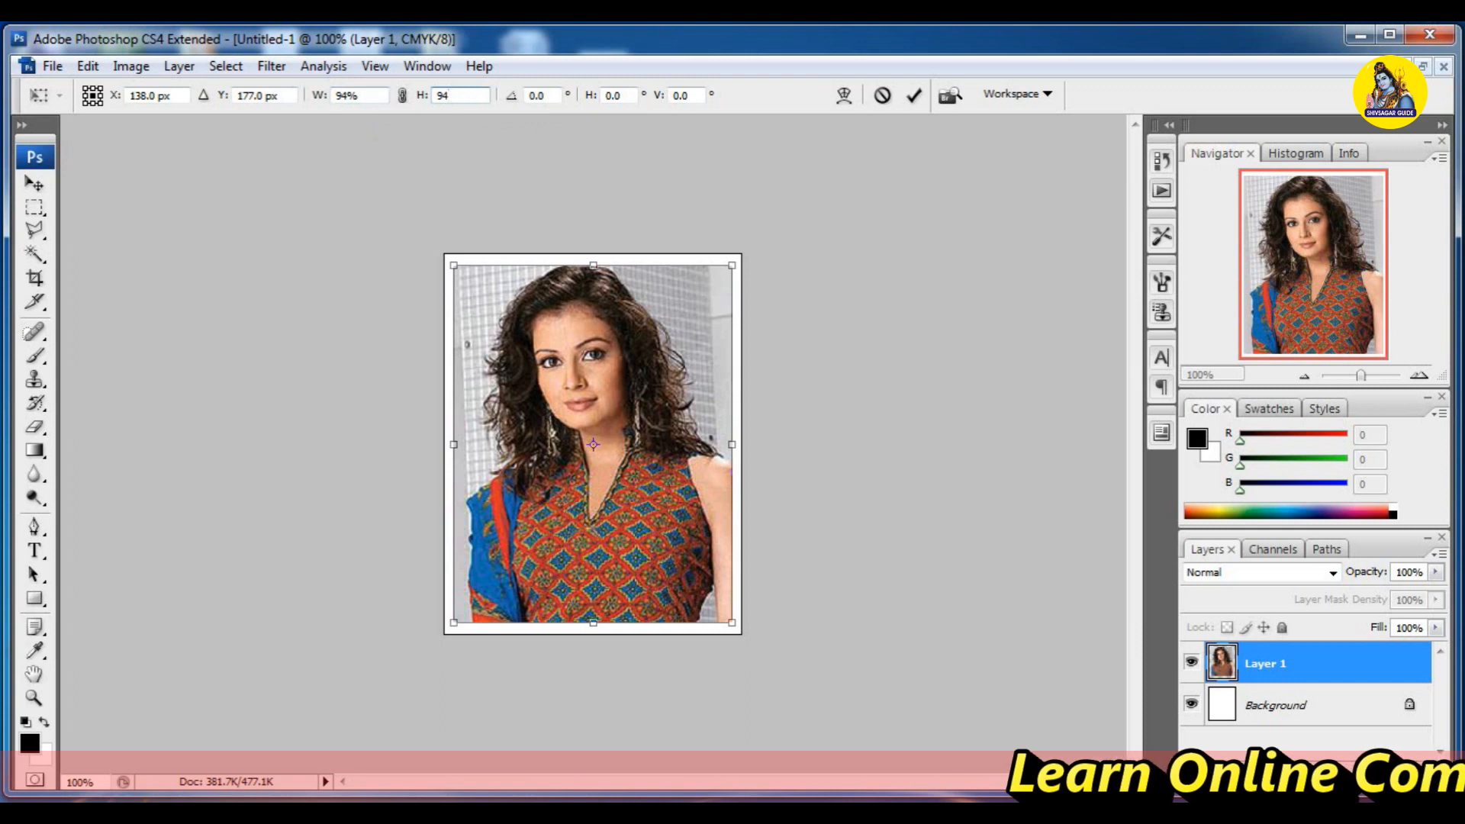
pyautogui.press('Return')
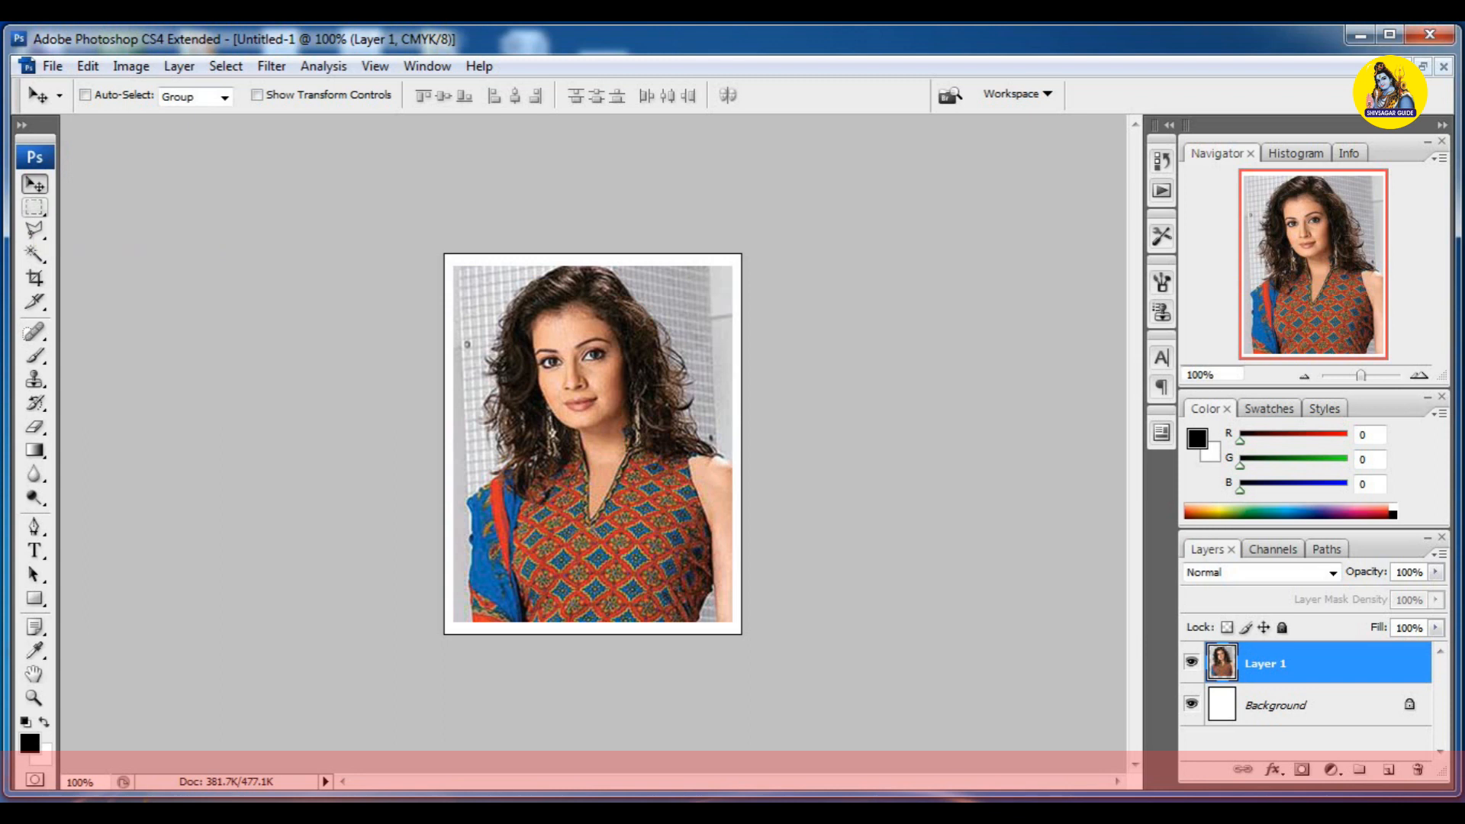
# - Outline the full canvas with a centered 2 px black stroke using a rectangular selection, and deselect
pyautogui.press('m')
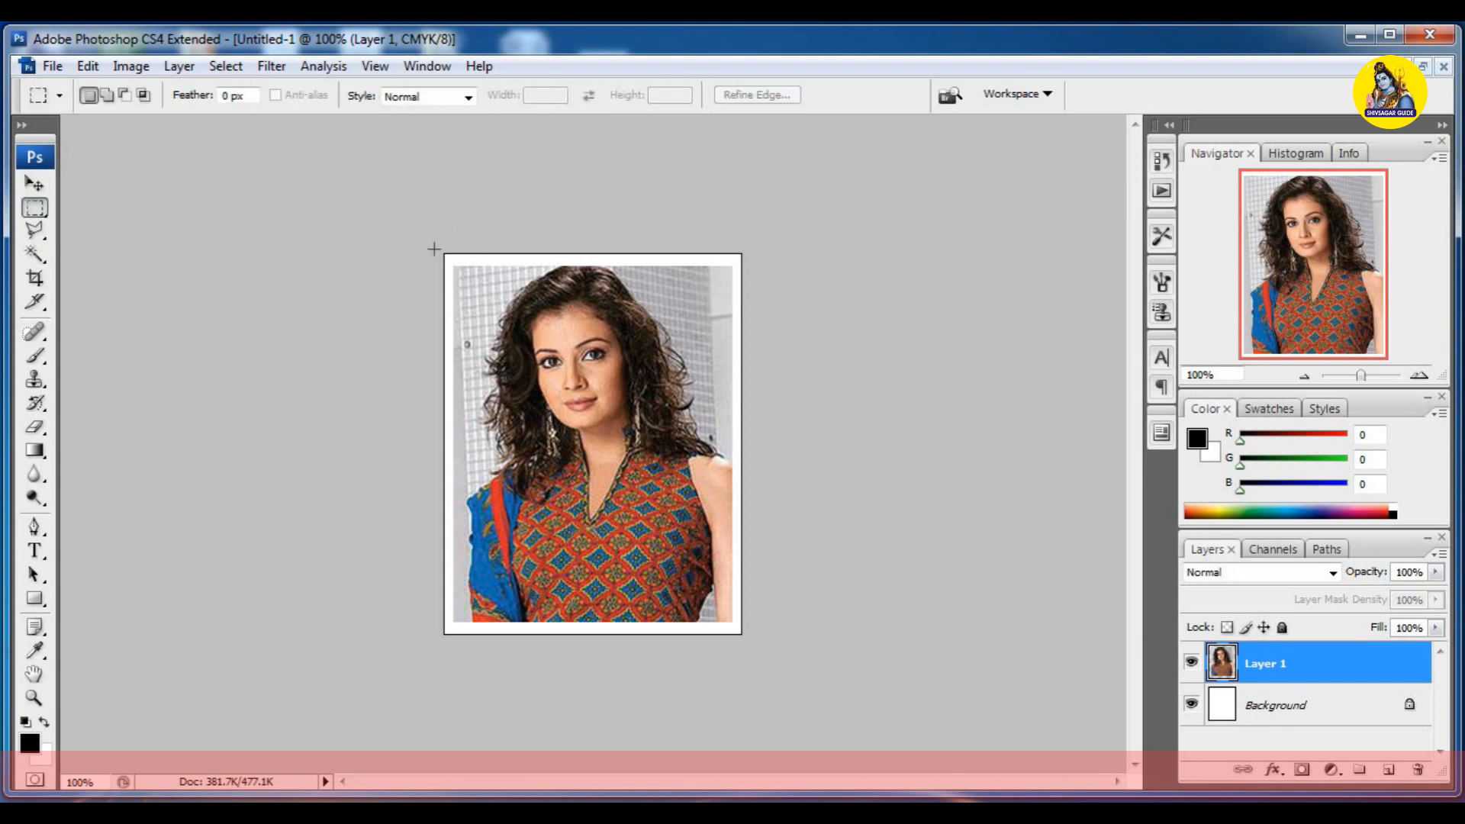
pyautogui.moveTo(449, 258); pyautogui.dragTo(746, 638)
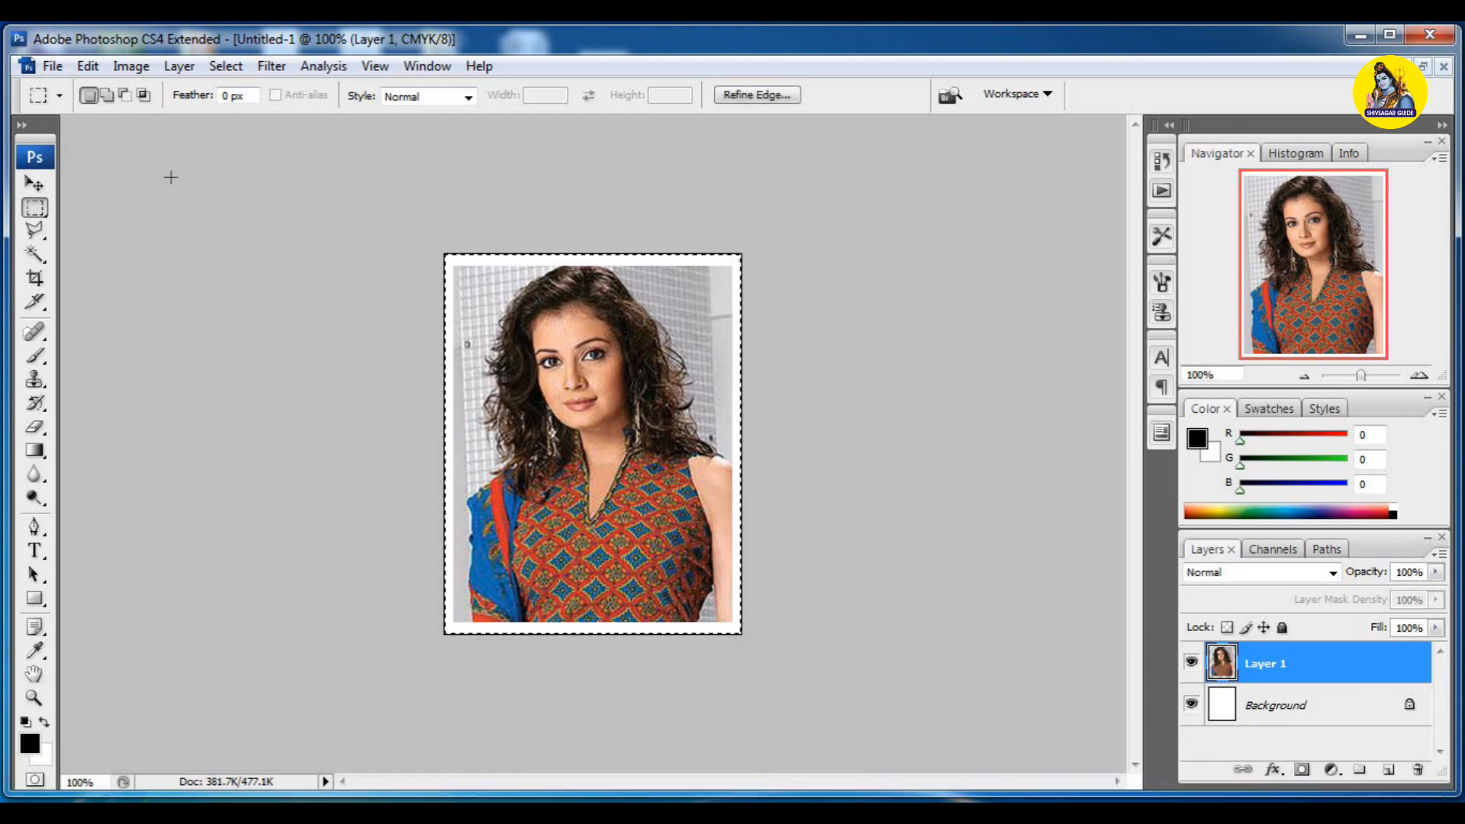
pyautogui.click(88, 66)
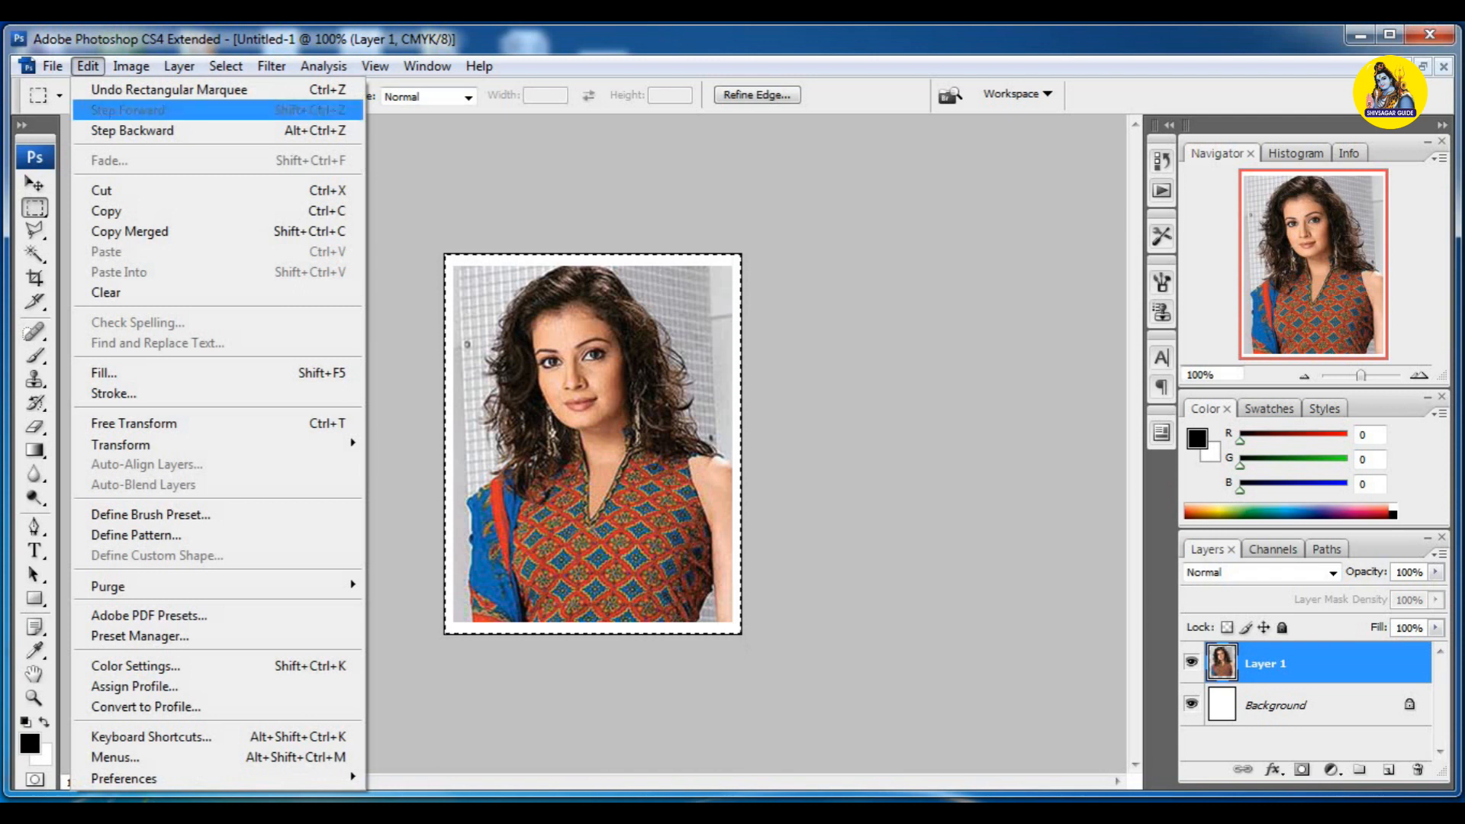
pyautogui.click(113, 393)
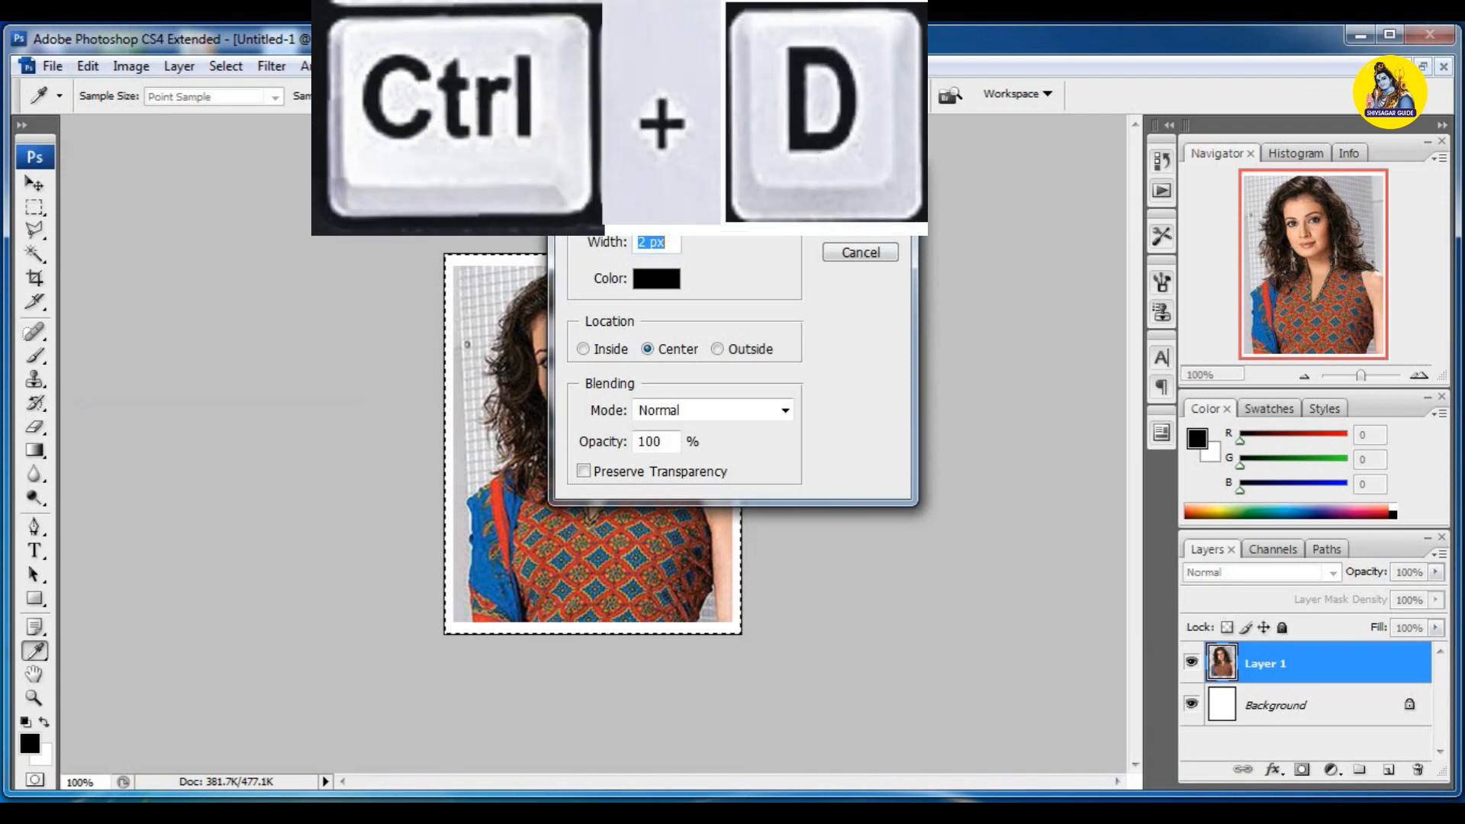
pyautogui.click(837, 223)
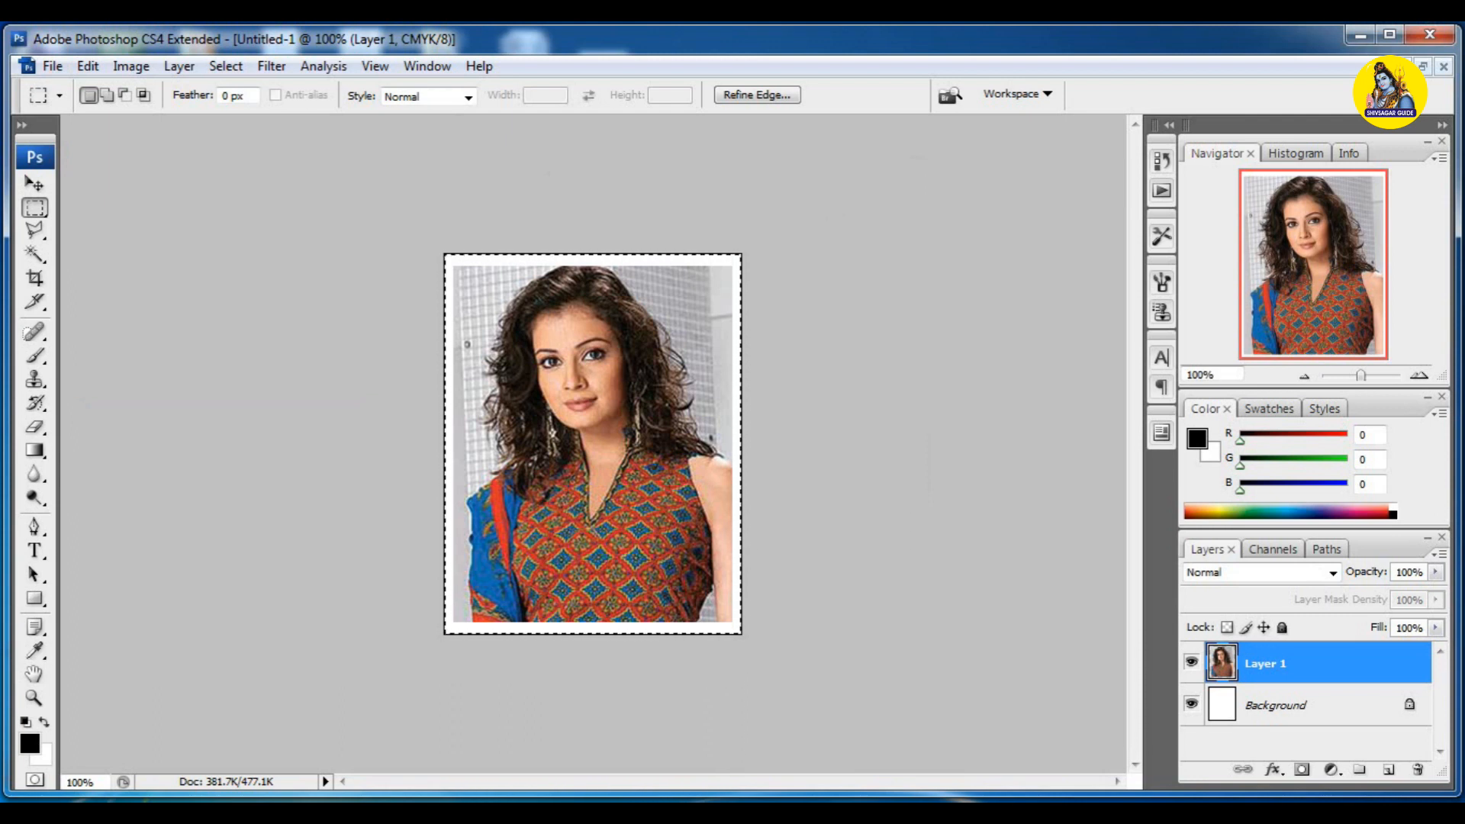
pyautogui.hotkey('ctrl', 'd')
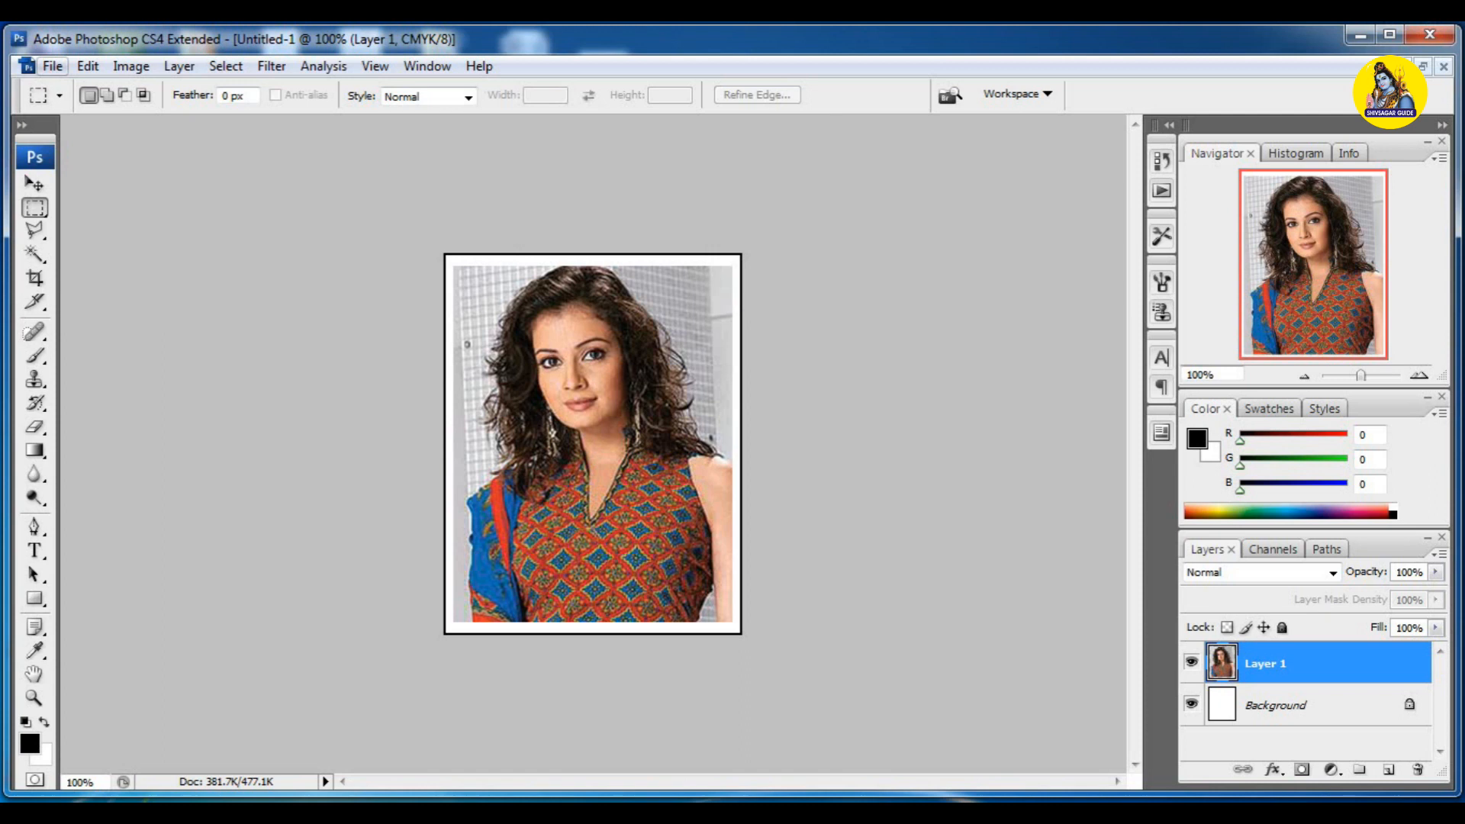
# - Create a new white CMYK document 2.362 inches wide and 4 inches high at 200 pixels/inch
pyautogui.click(52, 66)
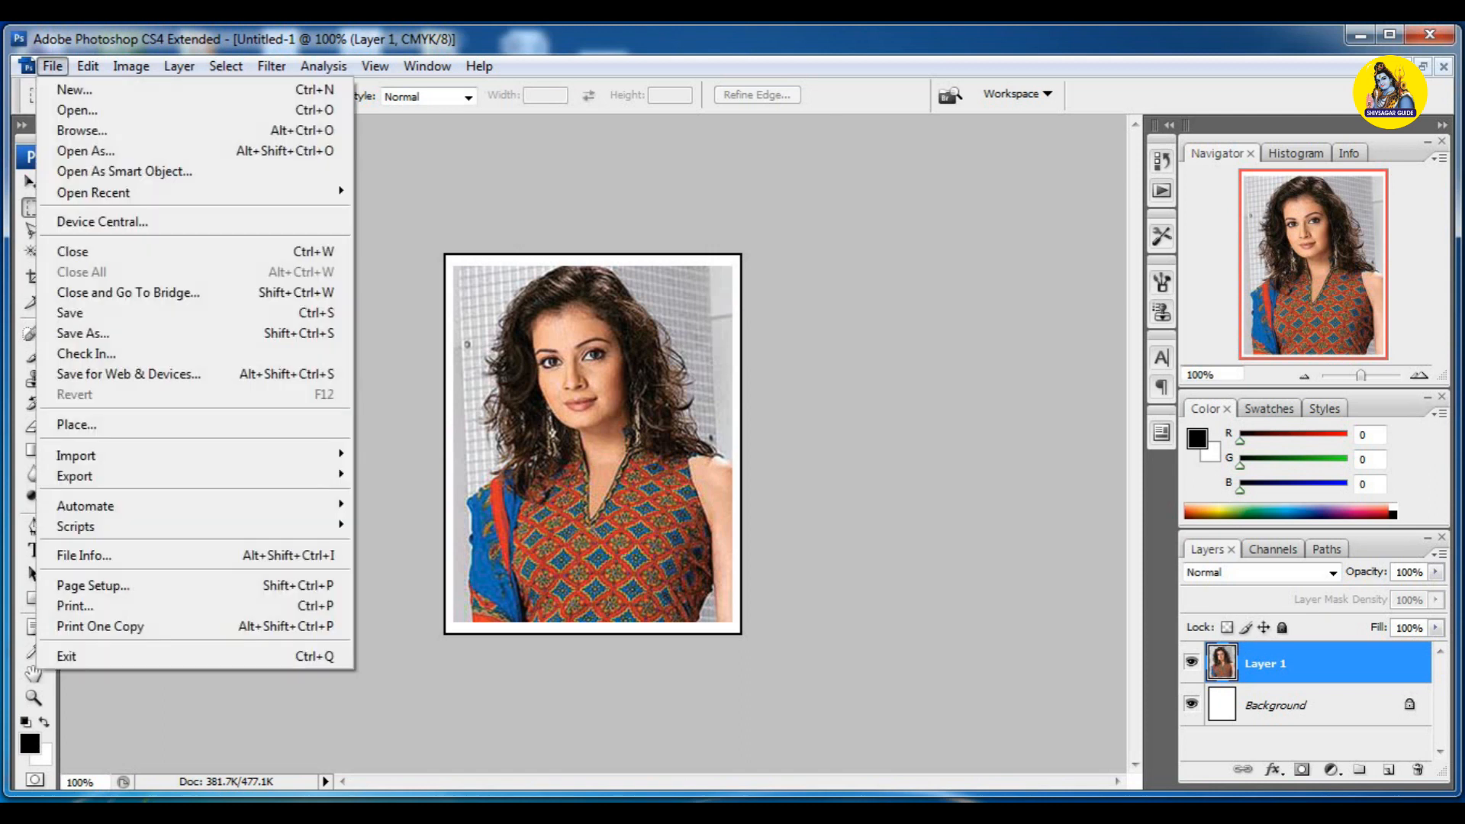
pyautogui.click(68, 89)
pyautogui.moveTo(651, 301); pyautogui.dragTo(615, 301)
pyautogui.write('6')
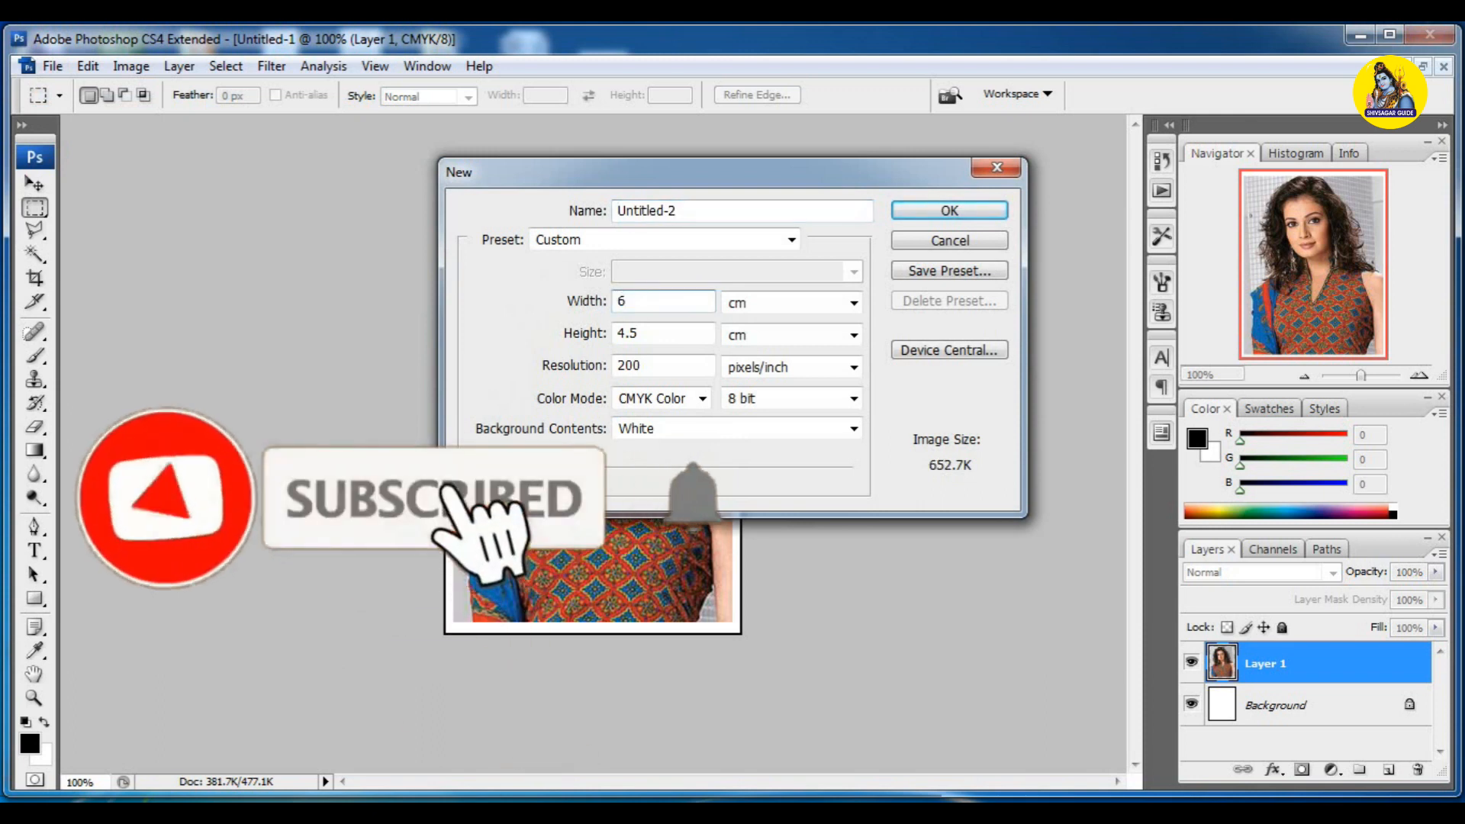
pyautogui.press('Tab')
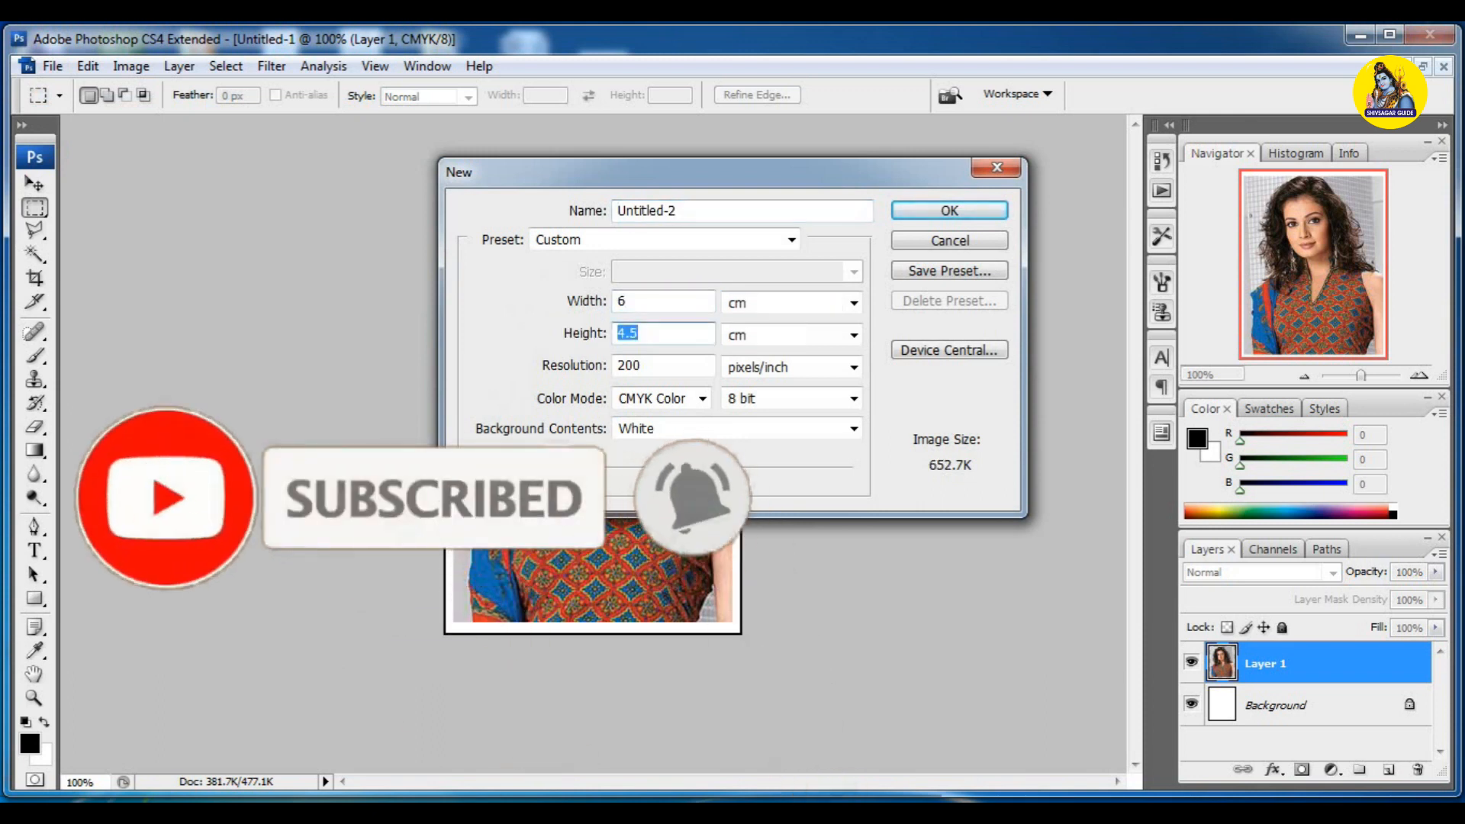
pyautogui.write('4')
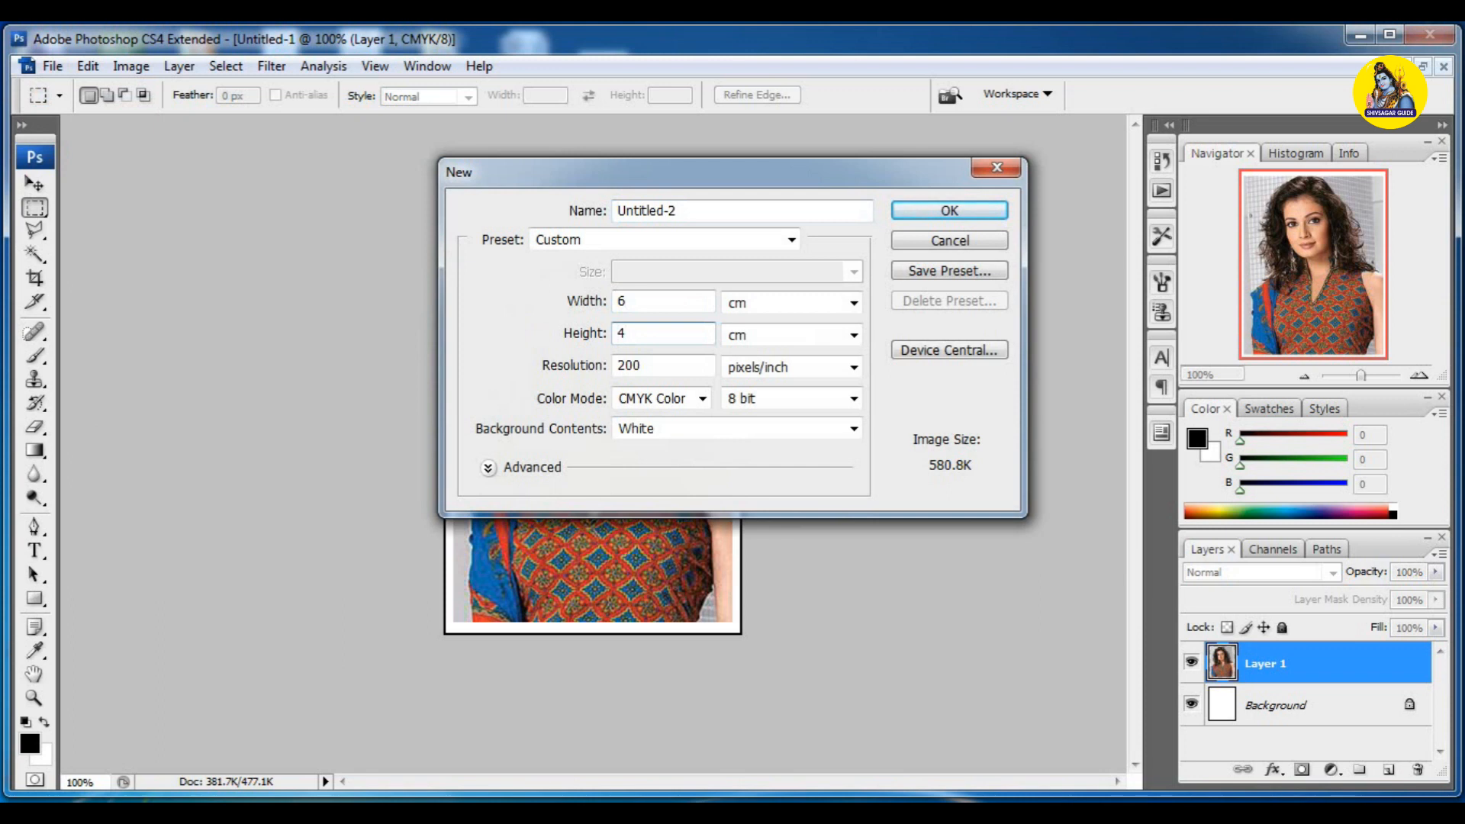
pyautogui.click(854, 303)
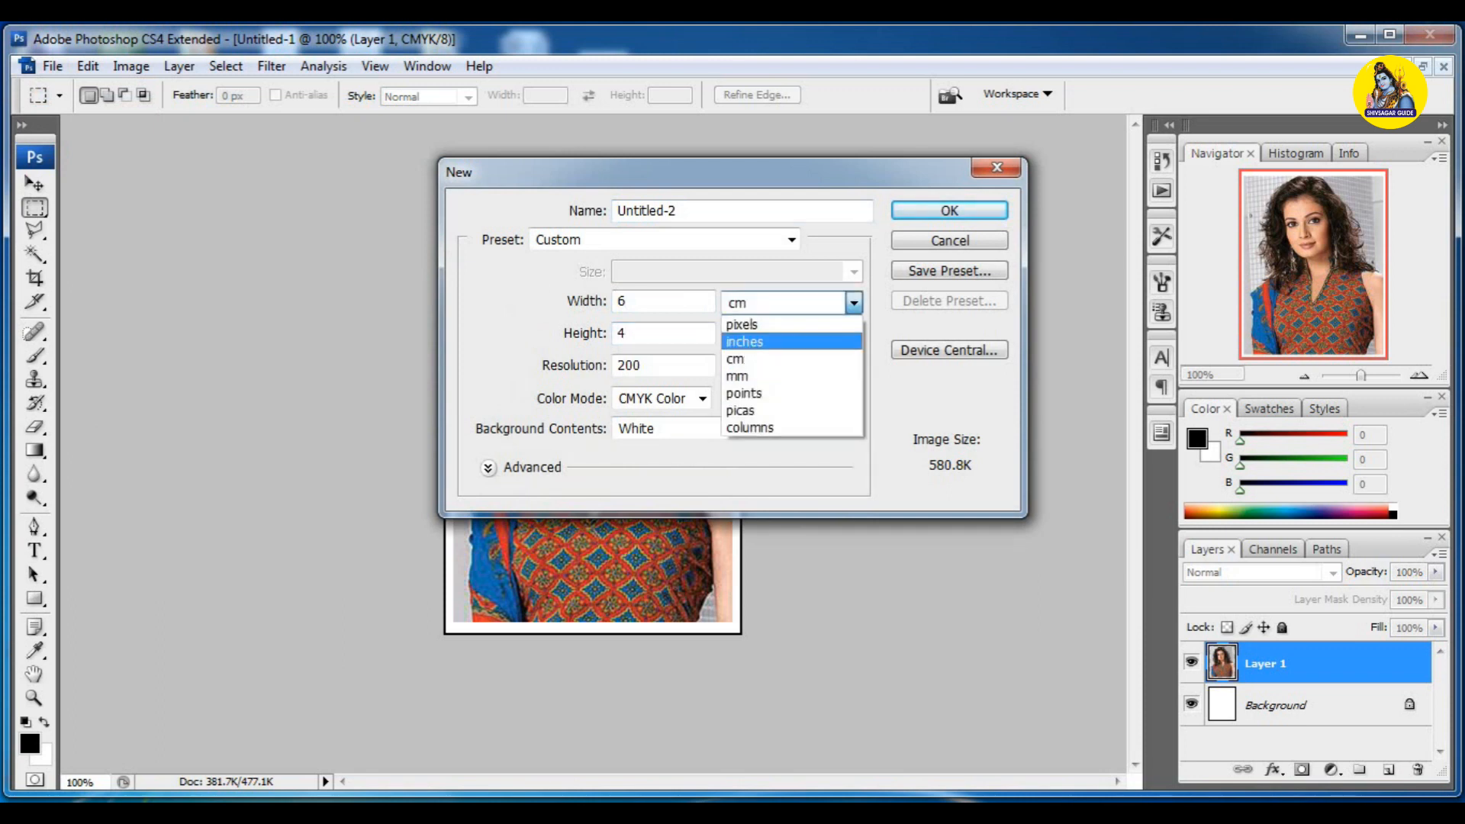
pyautogui.click(792, 342)
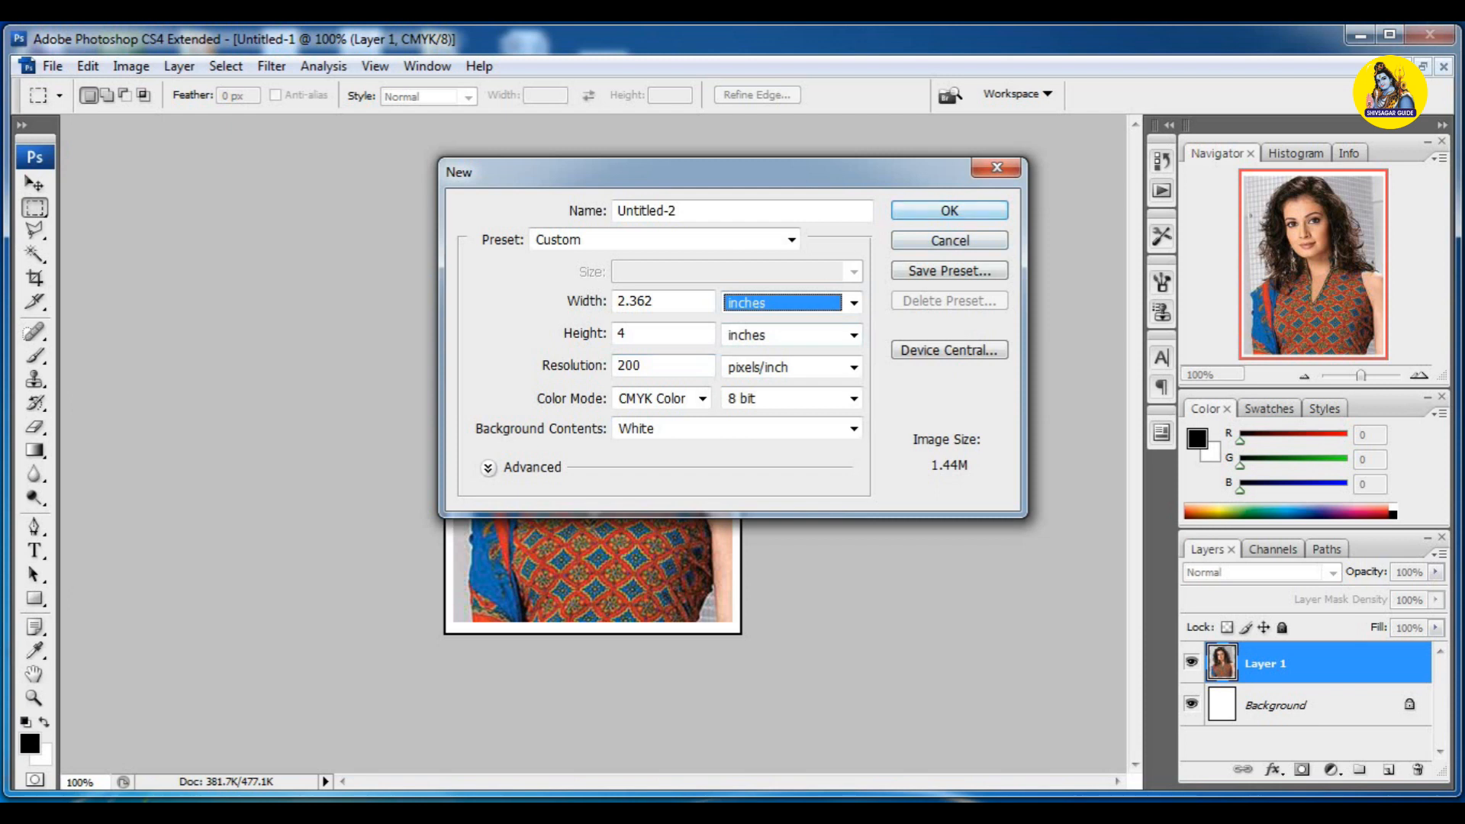
pyautogui.press('Return')
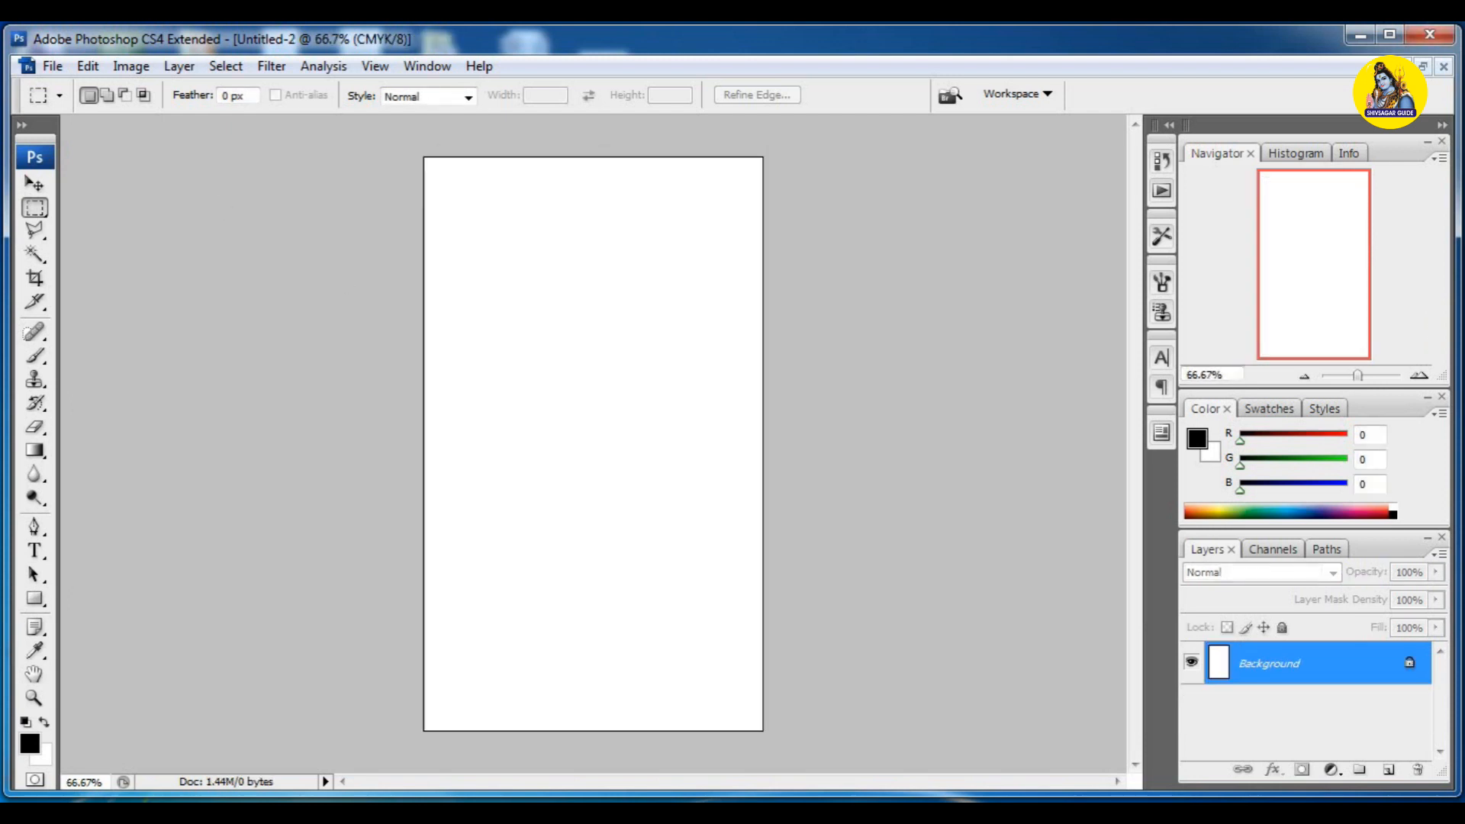
# - Close the blank document and create a new white CMYK one 6 inches wide and 4 inches high at 200 pixels/inch
pyautogui.click(53, 65)
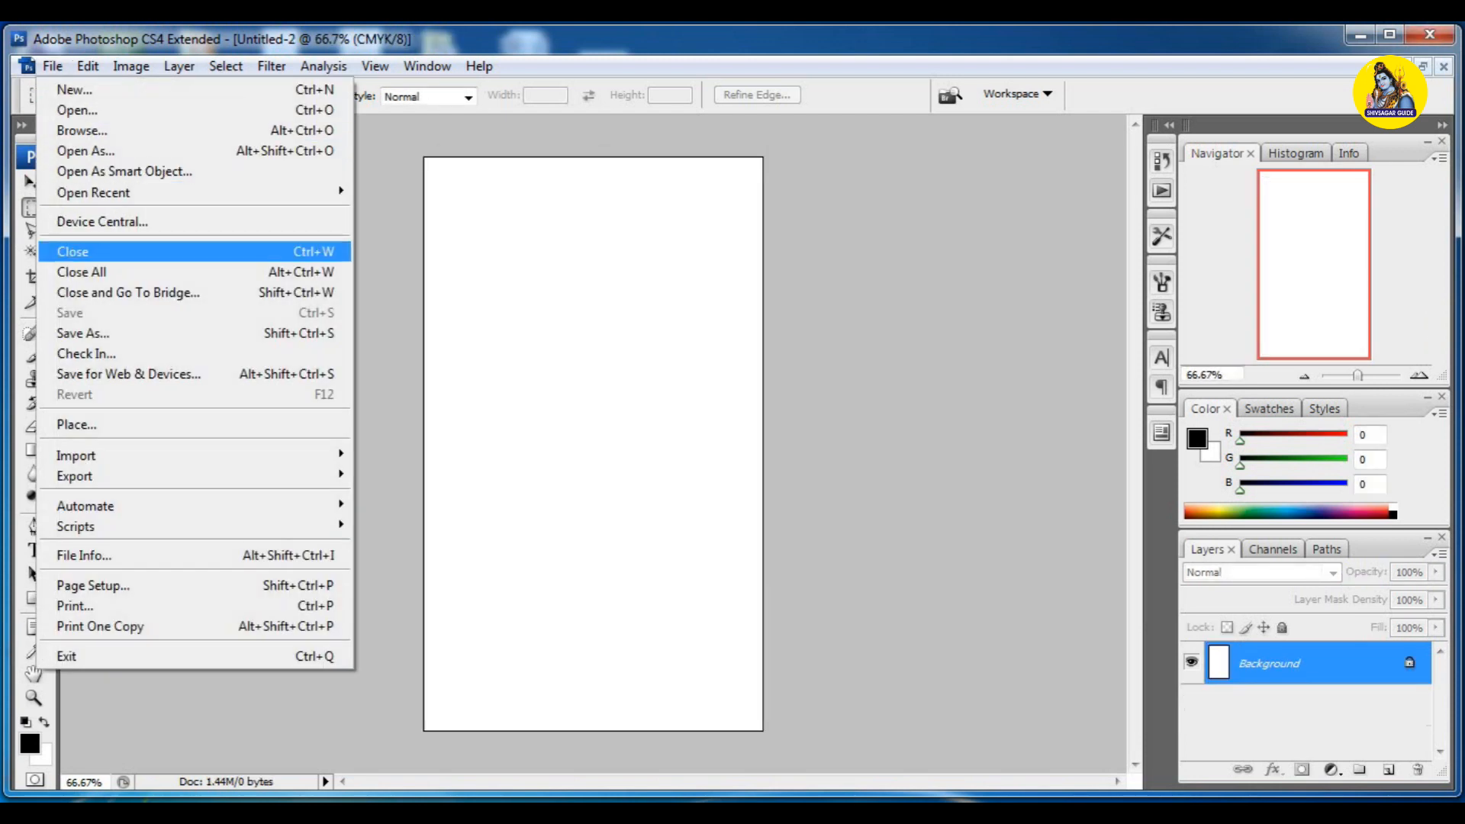
pyautogui.click(73, 251)
pyautogui.click(52, 65)
pyautogui.click(74, 90)
pyautogui.doubleClick(632, 302)
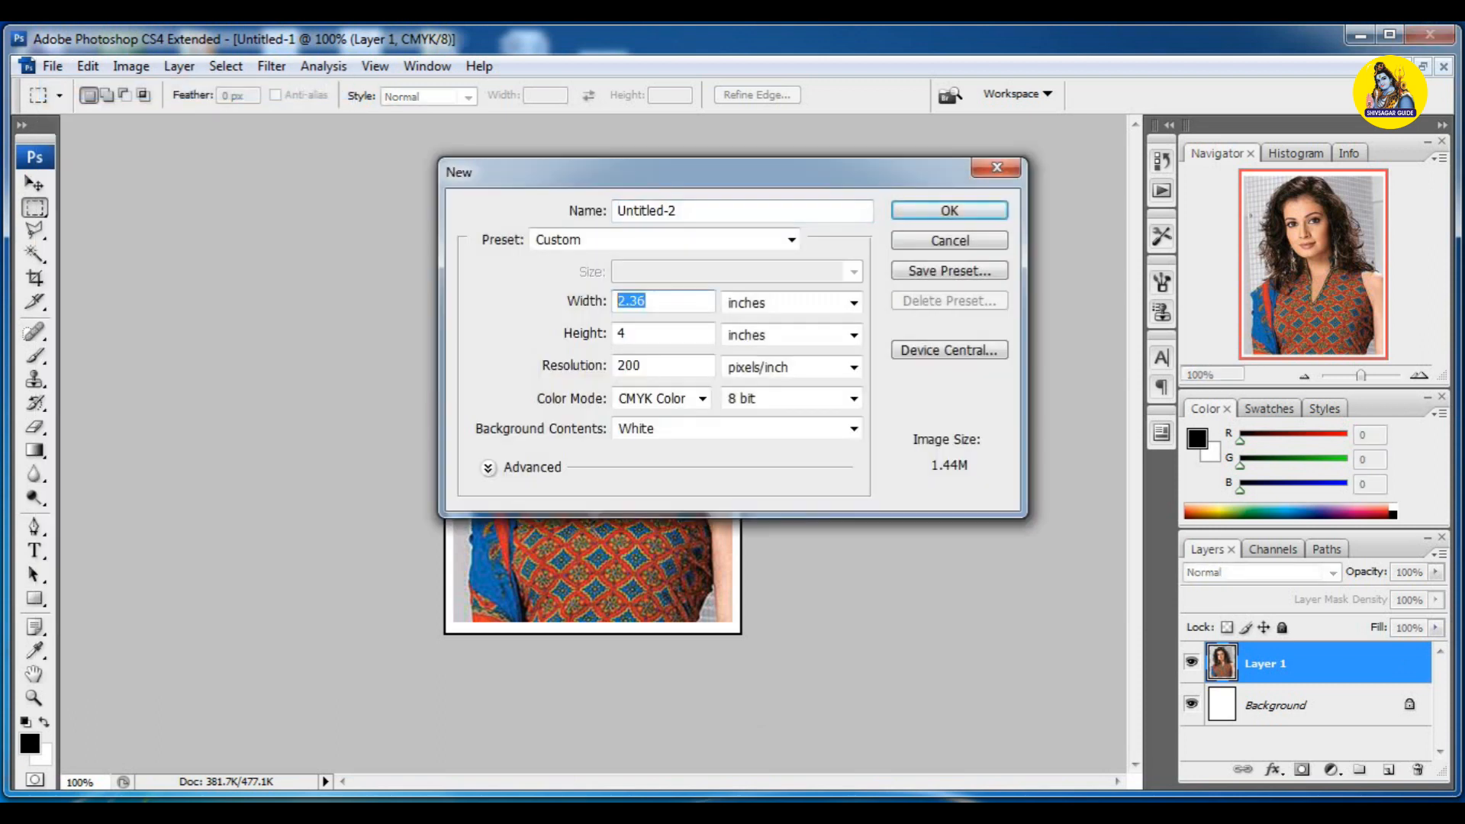
pyautogui.write('6')
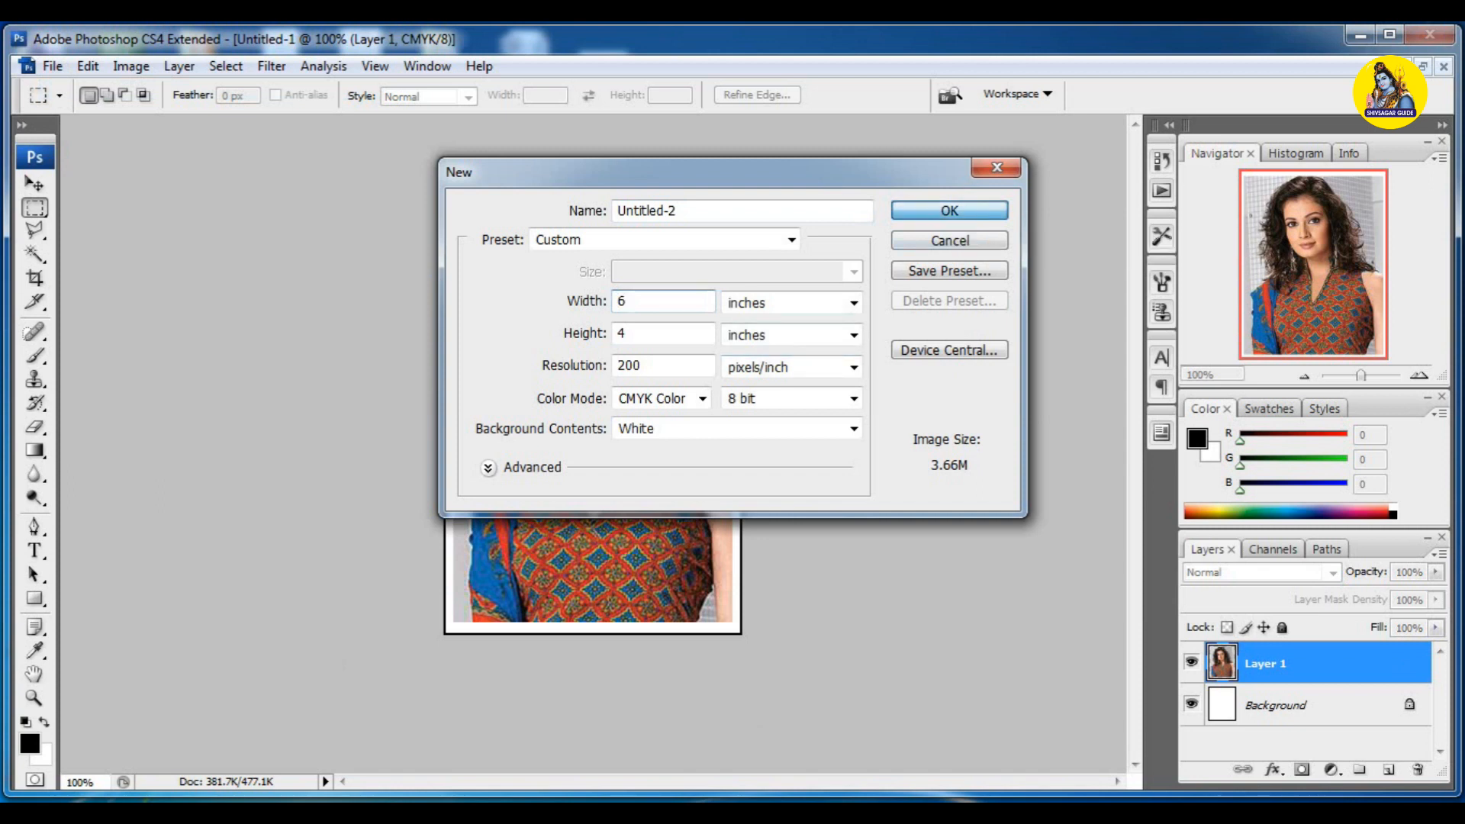
pyautogui.click(960, 217)
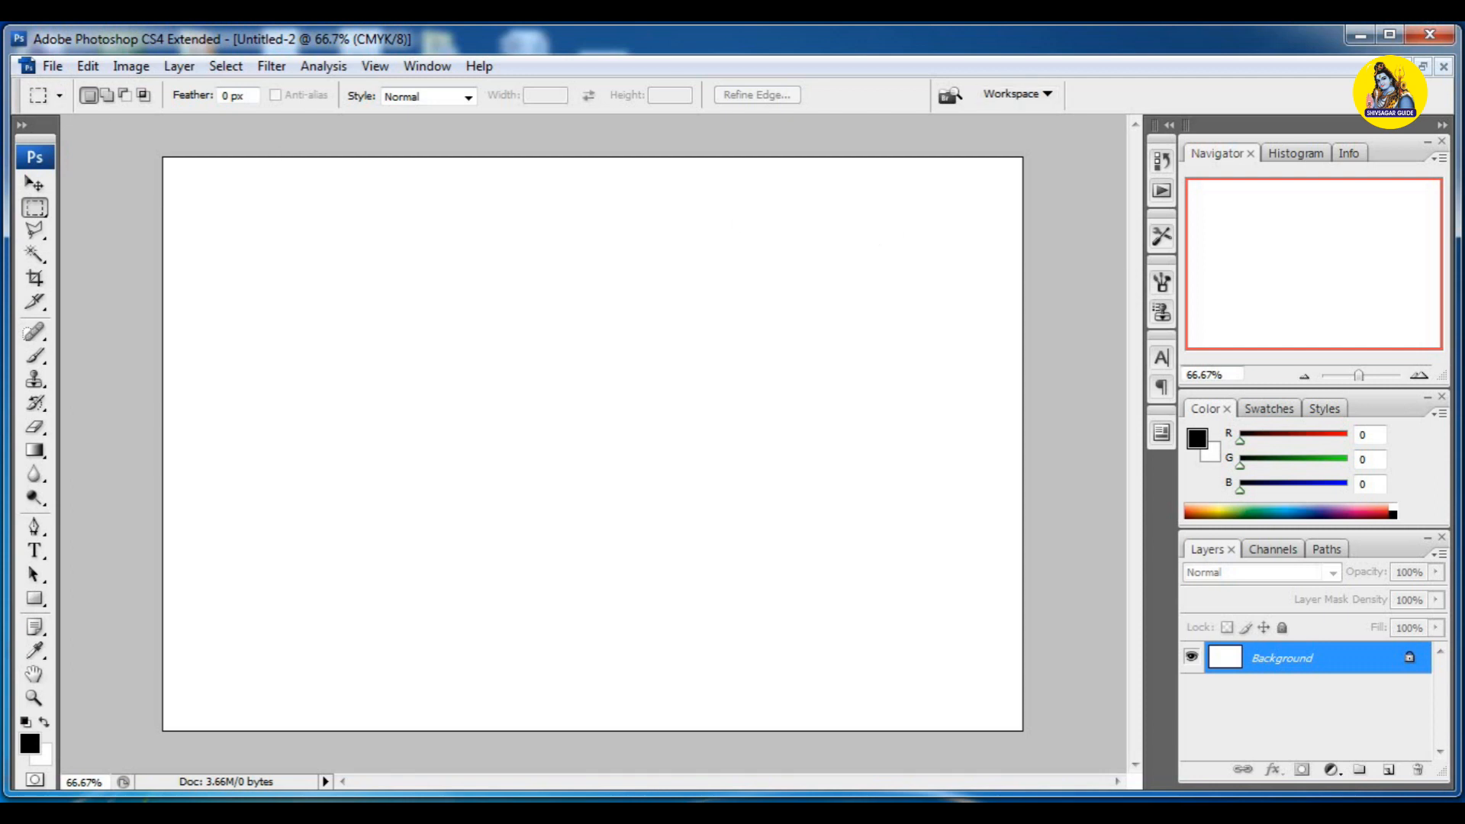
# - Float the document windows side by side and copy the bordered passport photo into the upper-left area of the new document
pyautogui.click(1422, 67)
pyautogui.moveTo(534, 164); pyautogui.dragTo(766, 160)
pyautogui.click(34, 184)
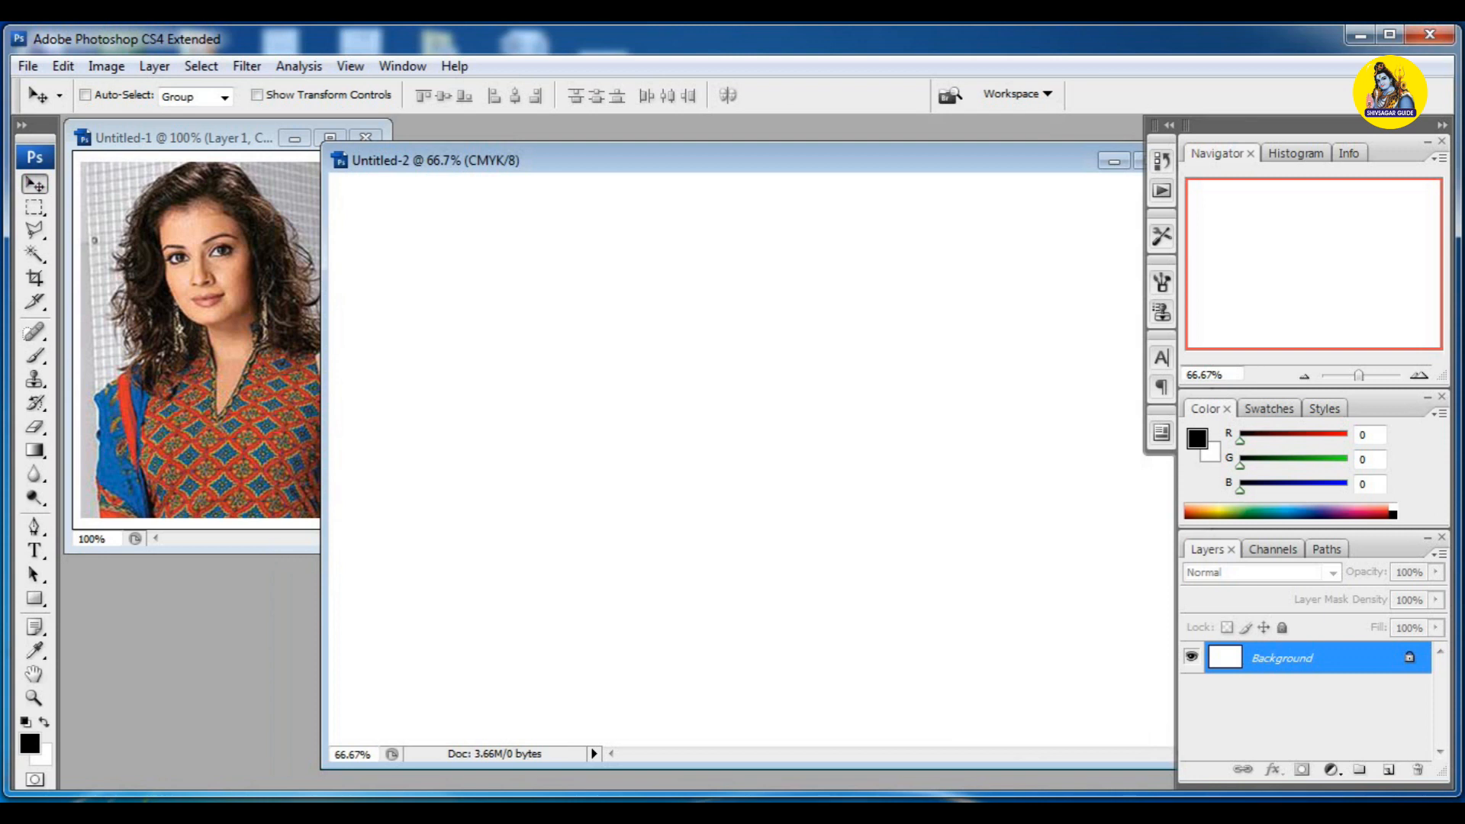
pyautogui.moveTo(179, 321); pyautogui.dragTo(433, 311)
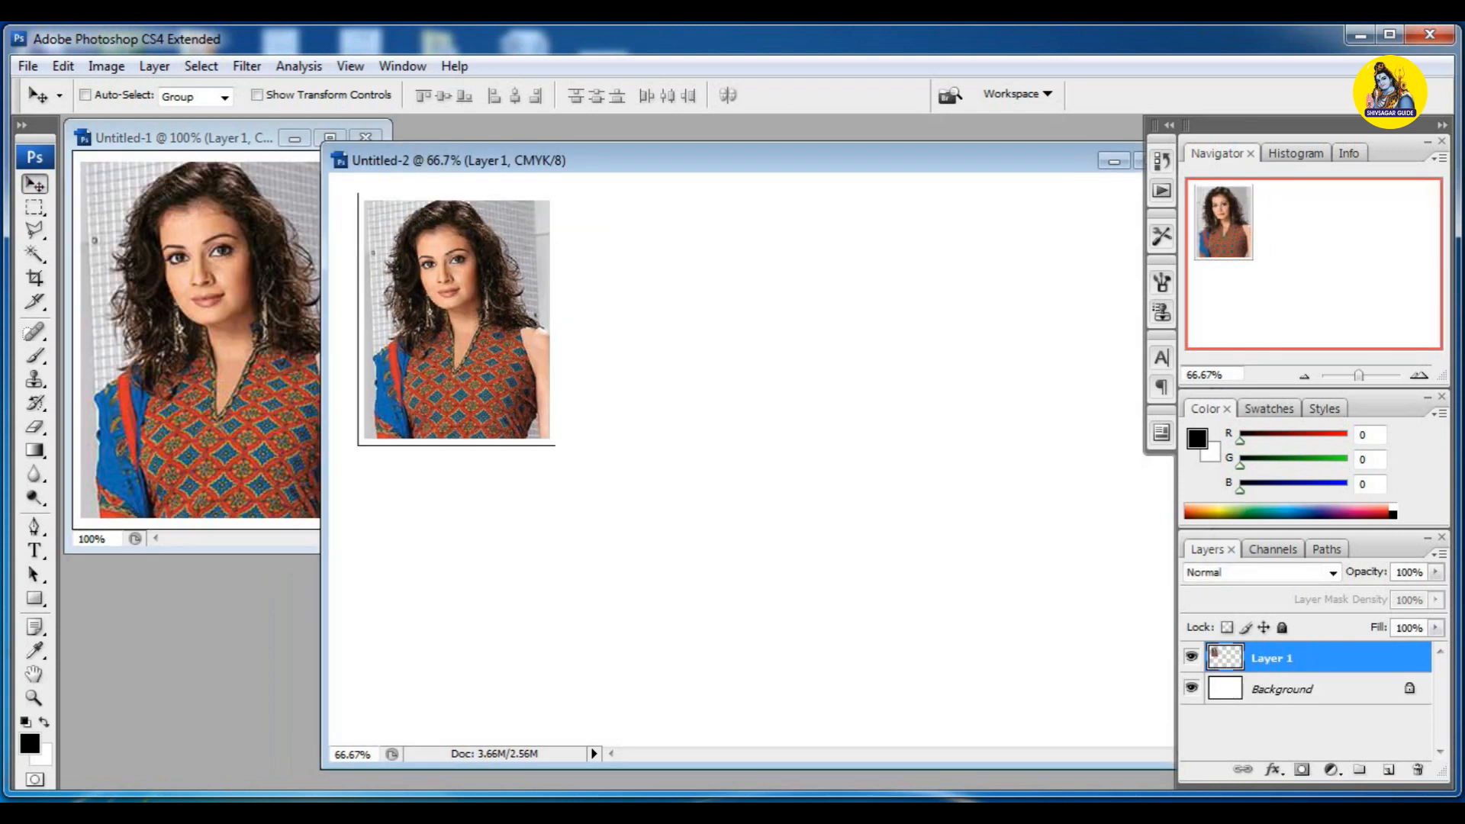
# - Close the original passport photo document without saving and maximize the 6 × 4 inch document
pyautogui.click(365, 138)
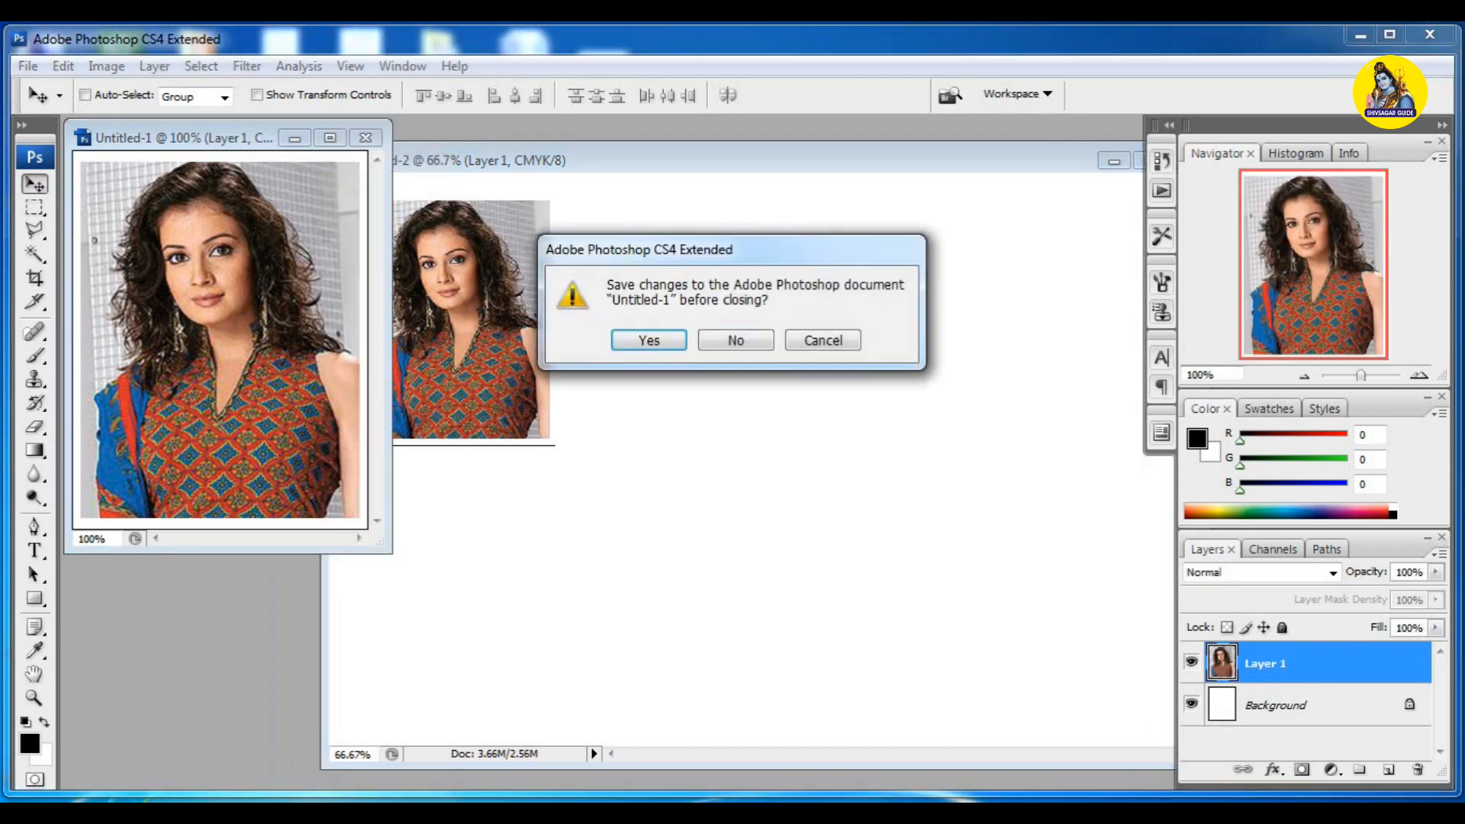
pyautogui.click(737, 340)
pyautogui.moveTo(733, 160); pyautogui.dragTo(540, 144)
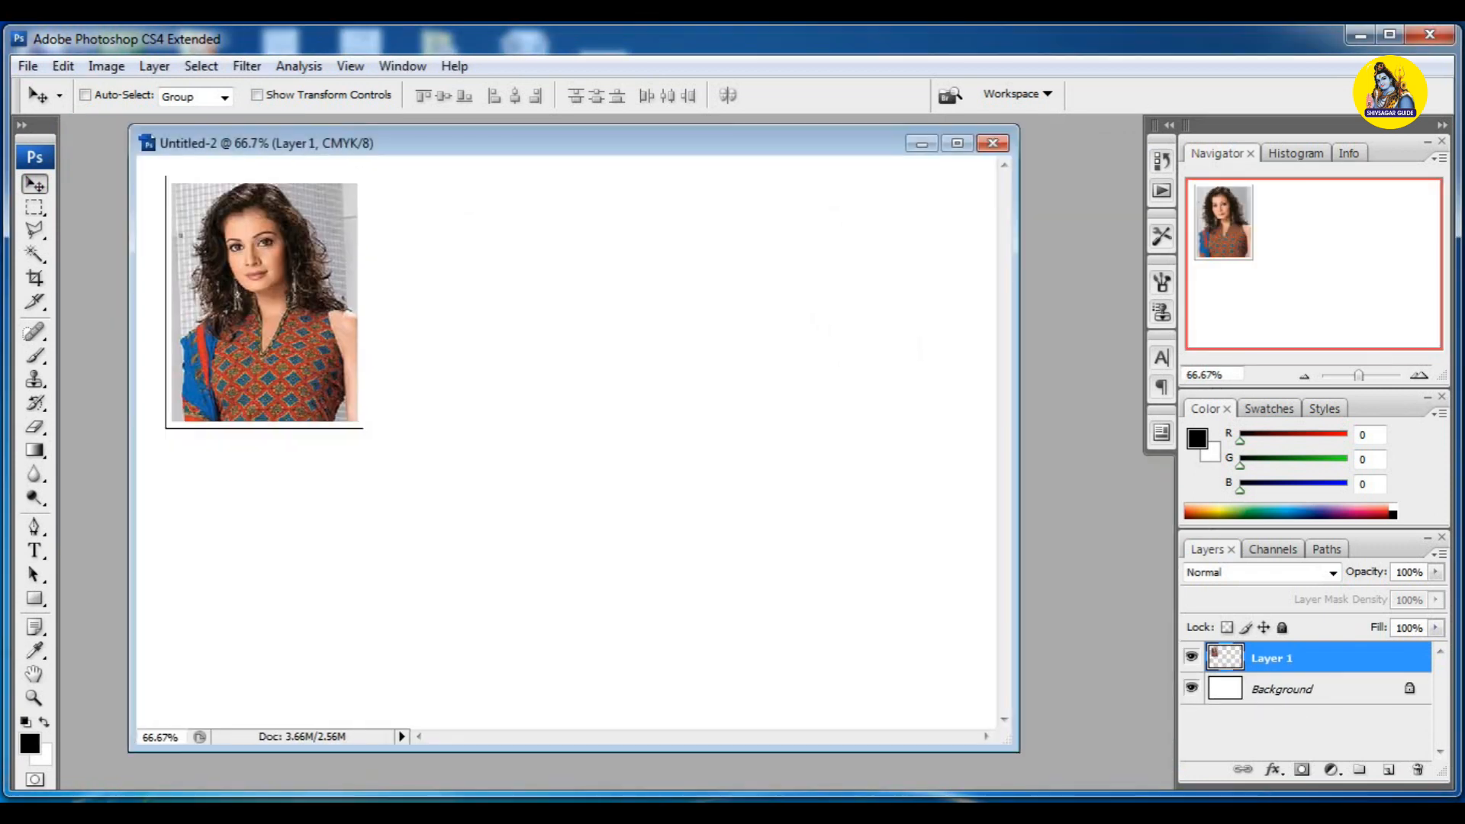
pyautogui.click(957, 143)
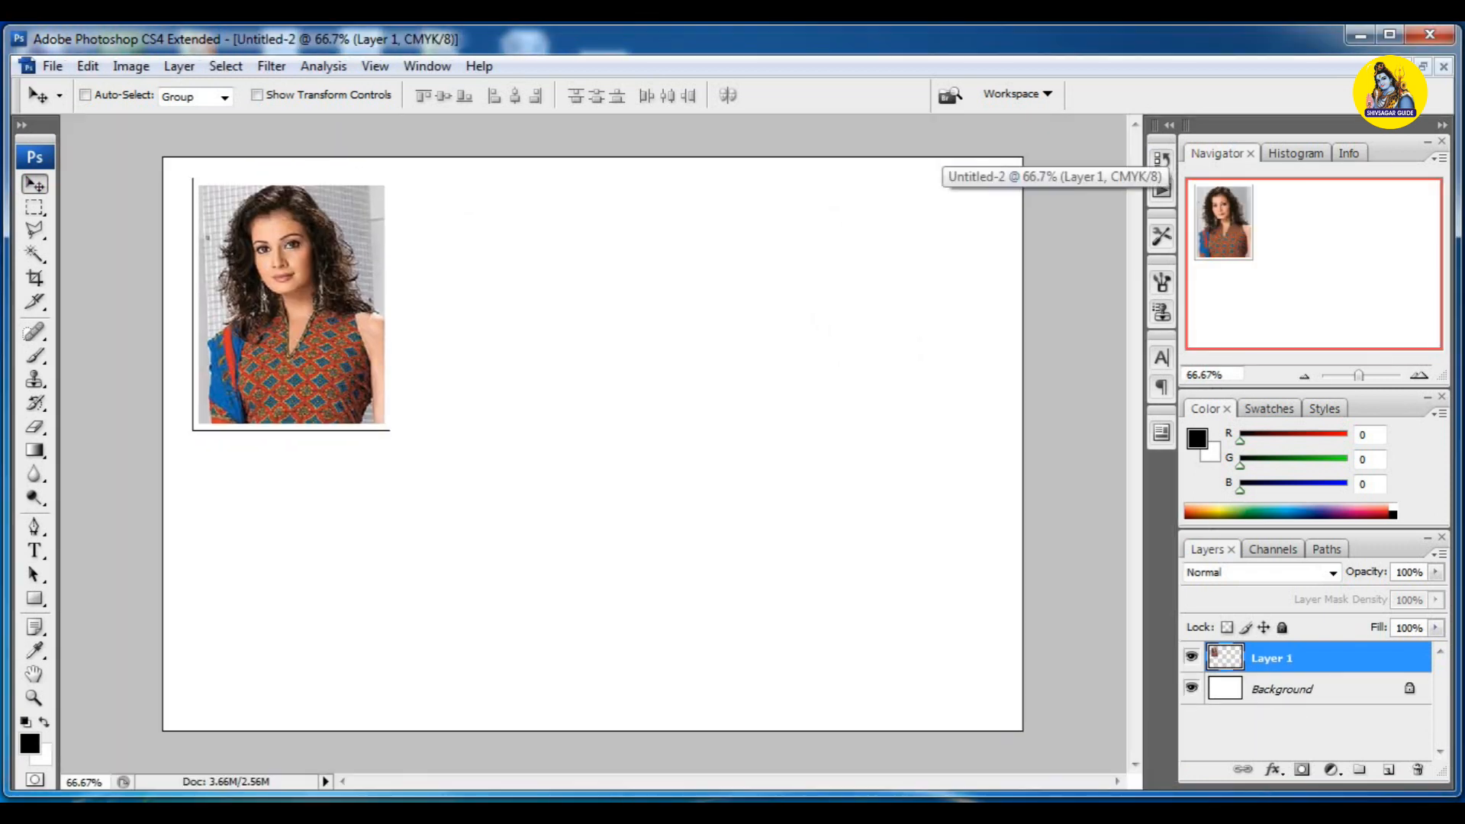
# - Arrange the photo and three duplicates in a row along the page's upper edge, nudging the fourth away from the third
pyautogui.moveTo(281, 302); pyautogui.dragTo(915, 298)
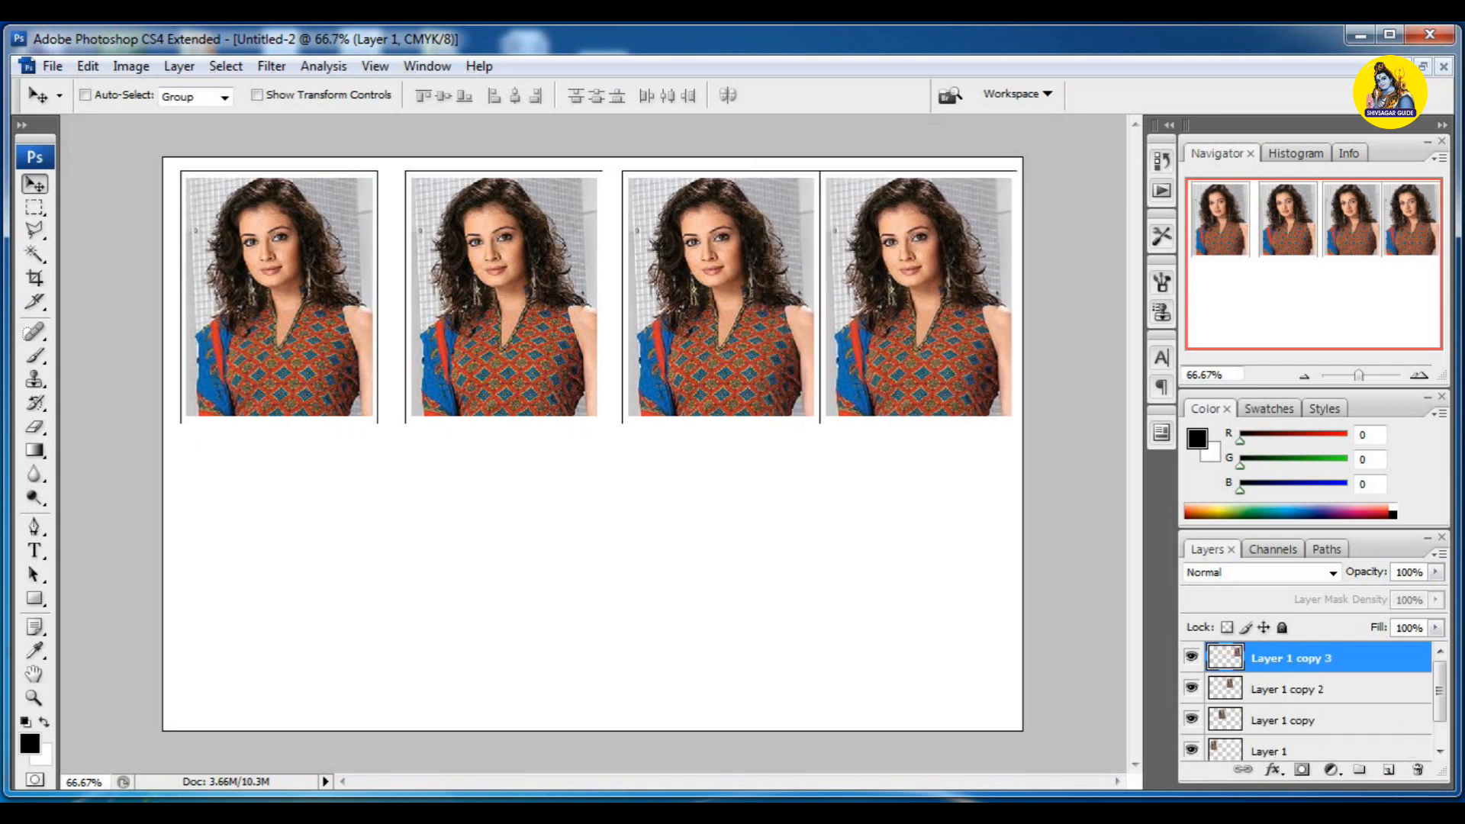
pyautogui.hotkey('shift', 'Left')
pyautogui.hotkey('shift', 'Right')
pyautogui.hotkey('shift', 'Right')
pyautogui.hotkey('shift', 'Right')
# - Nudge the second and third photos in the row slightly left to even out the gaps
pyautogui.rightClick(501, 276)
pyautogui.click(572, 289)
pyautogui.hotkey('shift', 'Left')
pyautogui.hotkey('shift', 'Left')
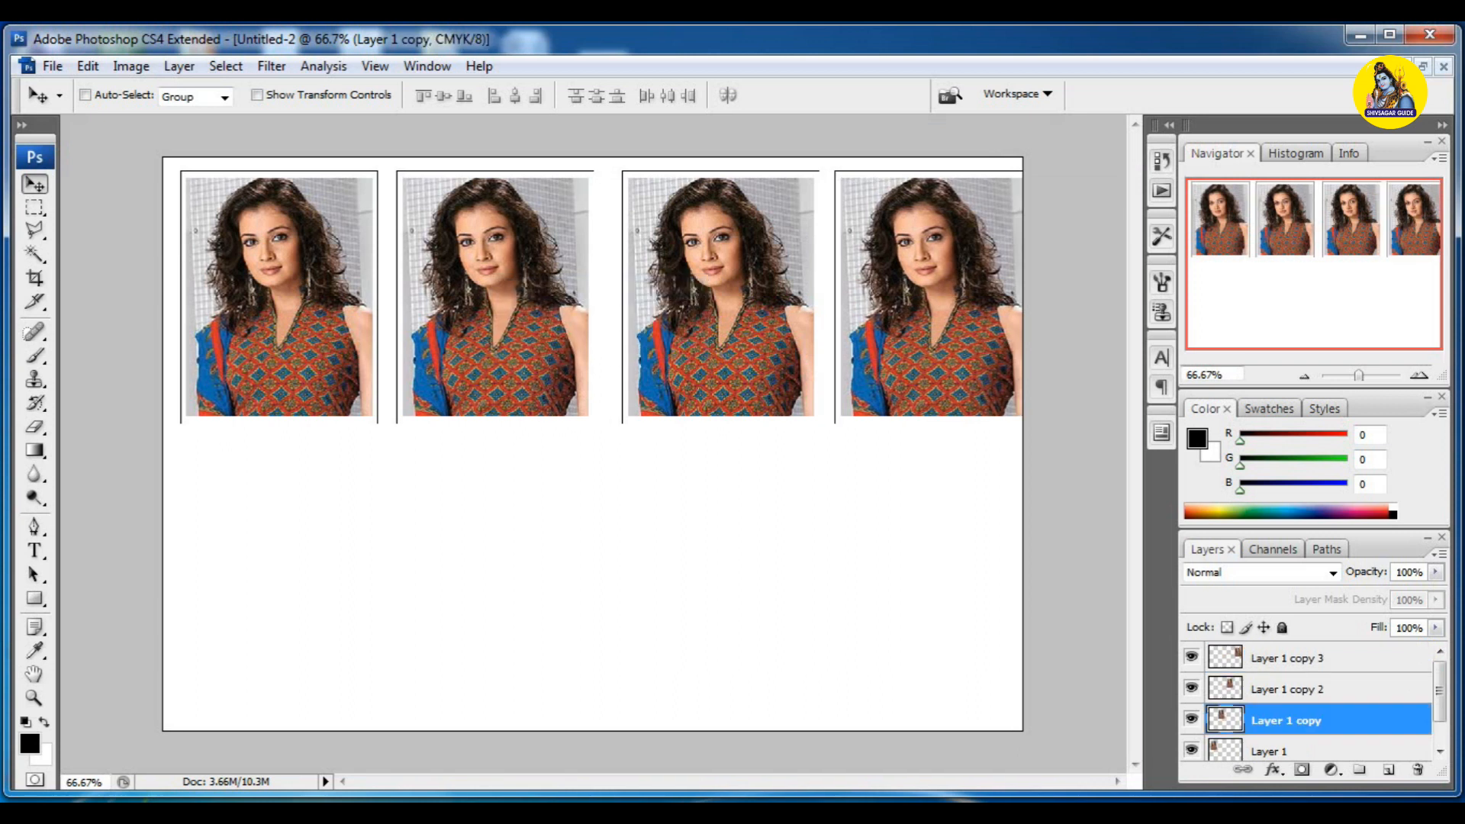
pyautogui.rightClick(673, 273)
pyautogui.click(733, 287)
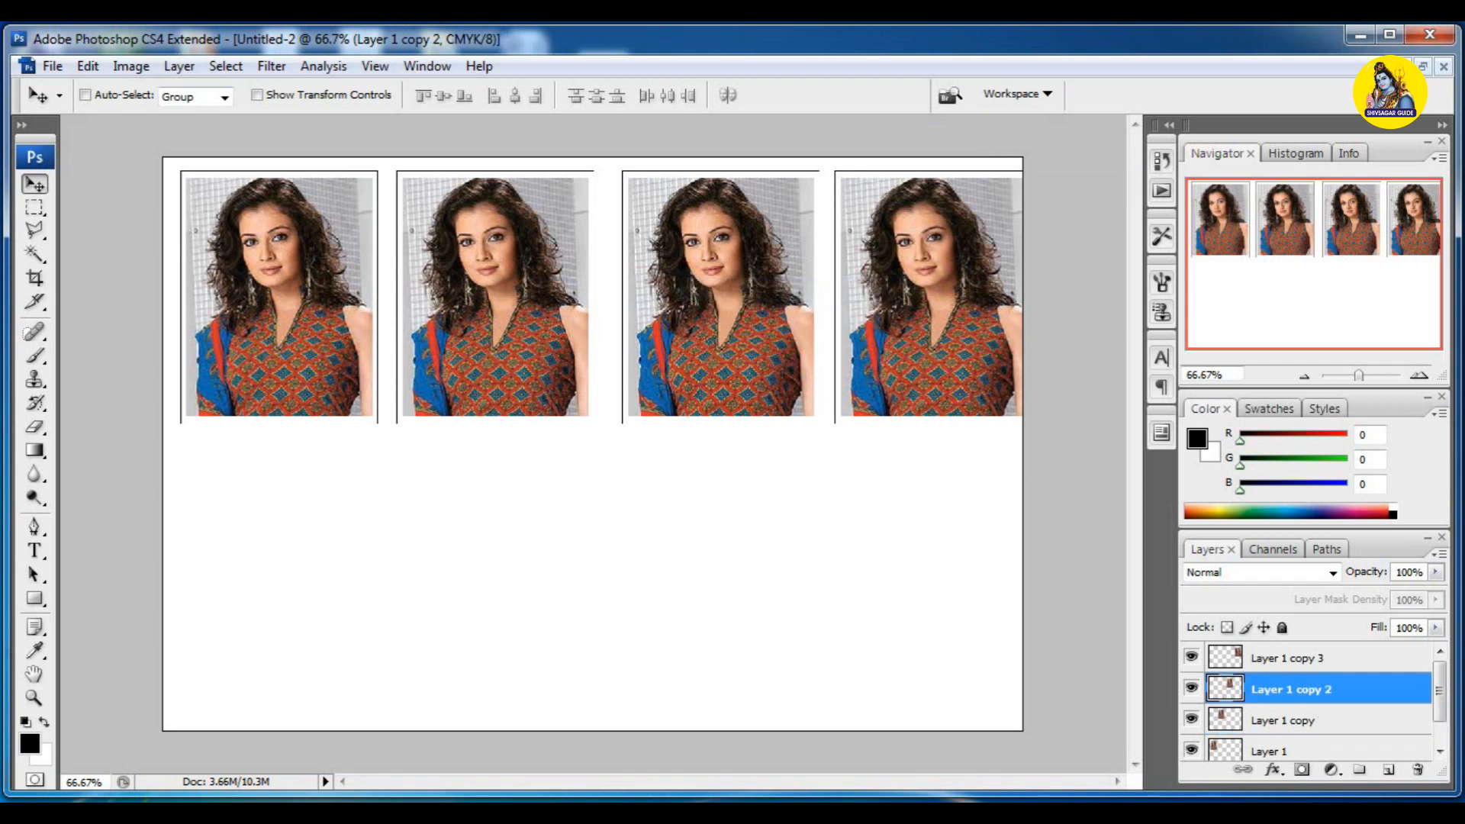
pyautogui.hotkey('shift', 'Left')
pyautogui.hotkey('shift', 'Left')
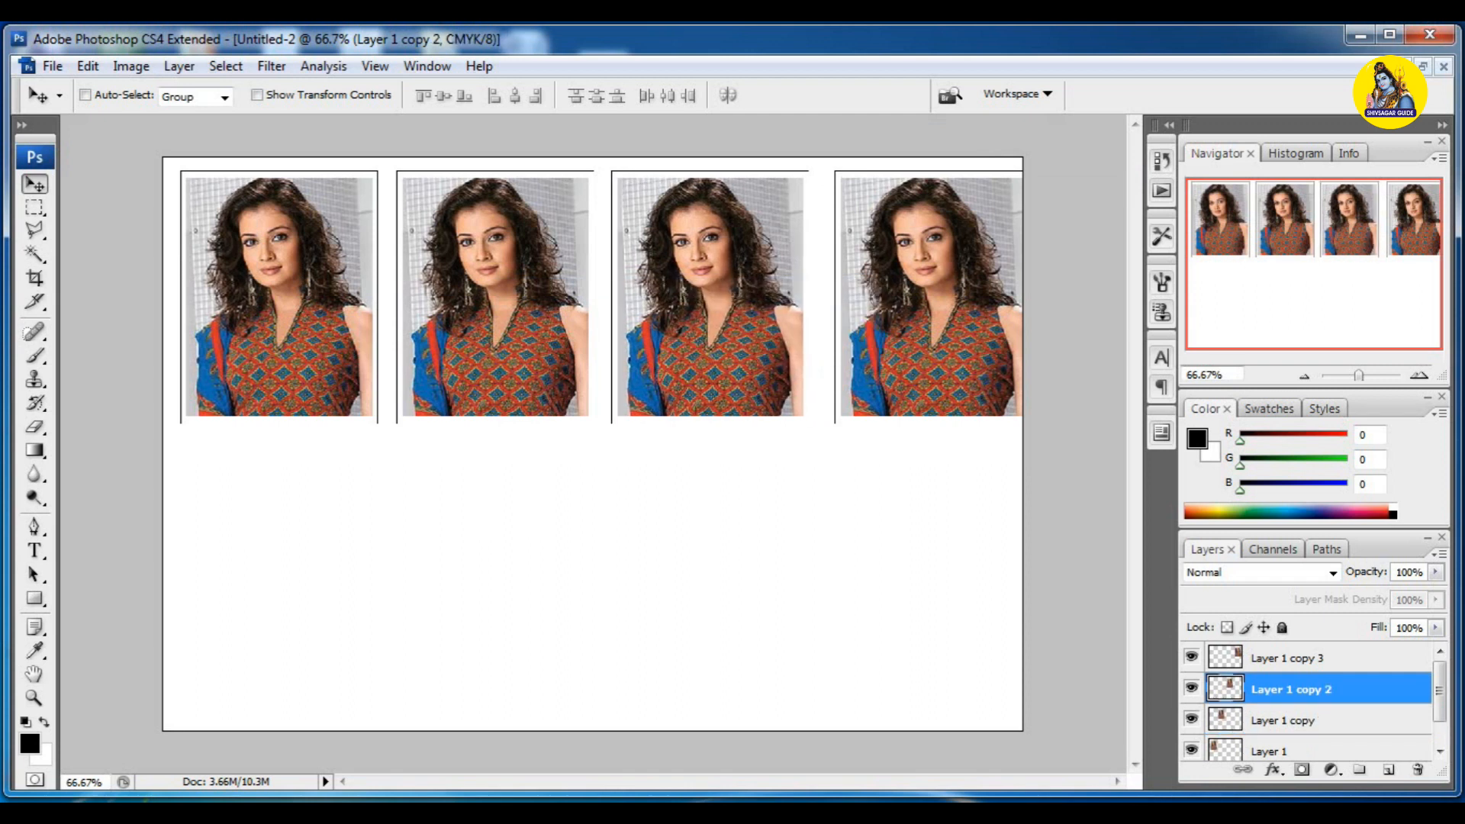
# - Nudge the fourth photo left so that it fits fully inside the page edge
pyautogui.rightClick(879, 280)
pyautogui.click(946, 291)
pyautogui.hotkey('shift', 'Left')
pyautogui.hotkey('shift', 'Left')
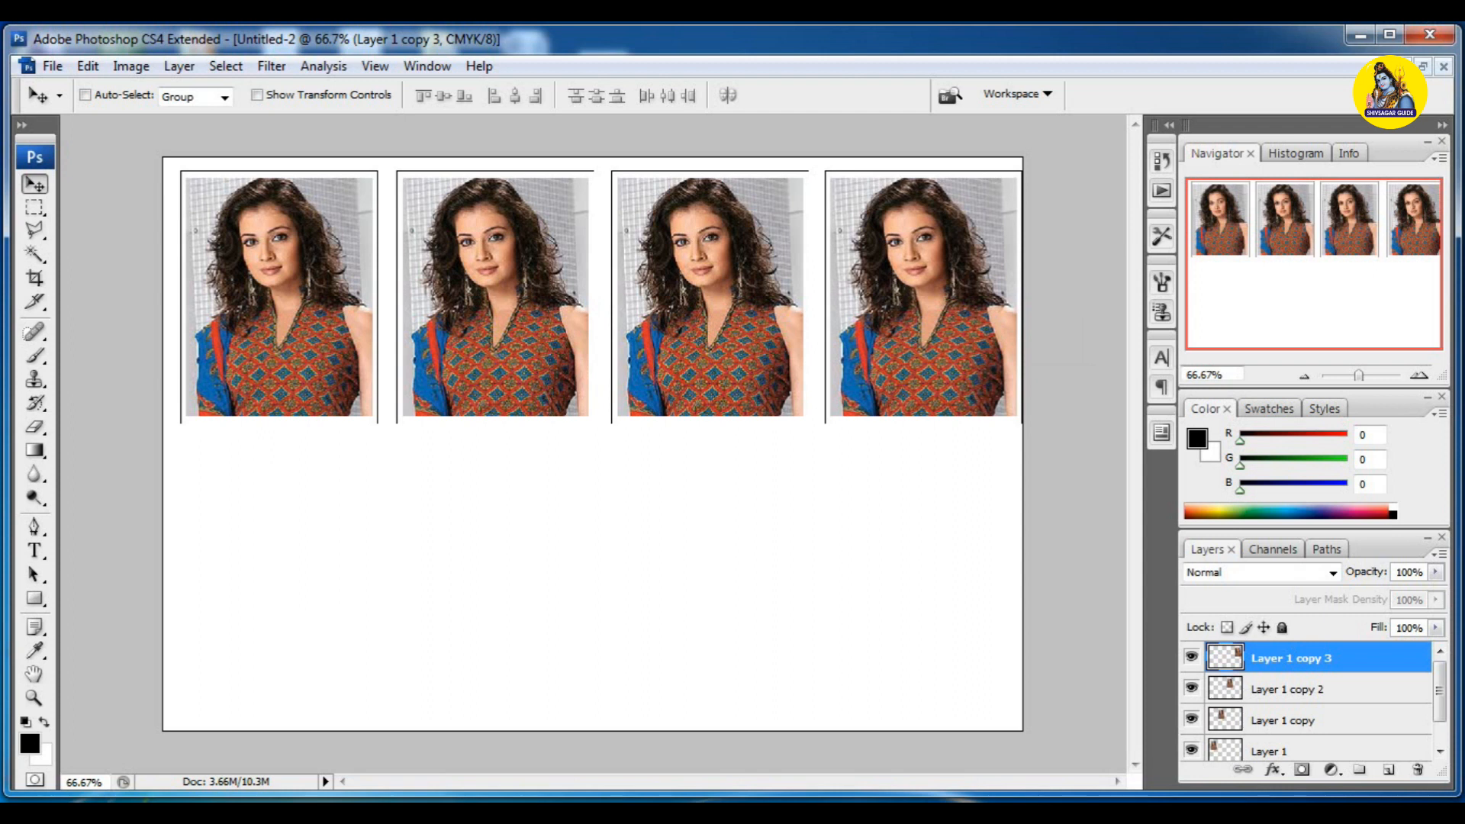
pyautogui.hotkey('shift', 'Left')
pyautogui.hotkey('shift', 'Left')
pyautogui.hotkey('shift', 'Left')
pyautogui.press('Right')
pyautogui.press('Right')
pyautogui.press('Right')
pyautogui.press('Right')
pyautogui.press('Right')
pyautogui.press('Right')
pyautogui.press('Right')
pyautogui.press('Right')
pyautogui.press('Right')
pyautogui.press('Right')
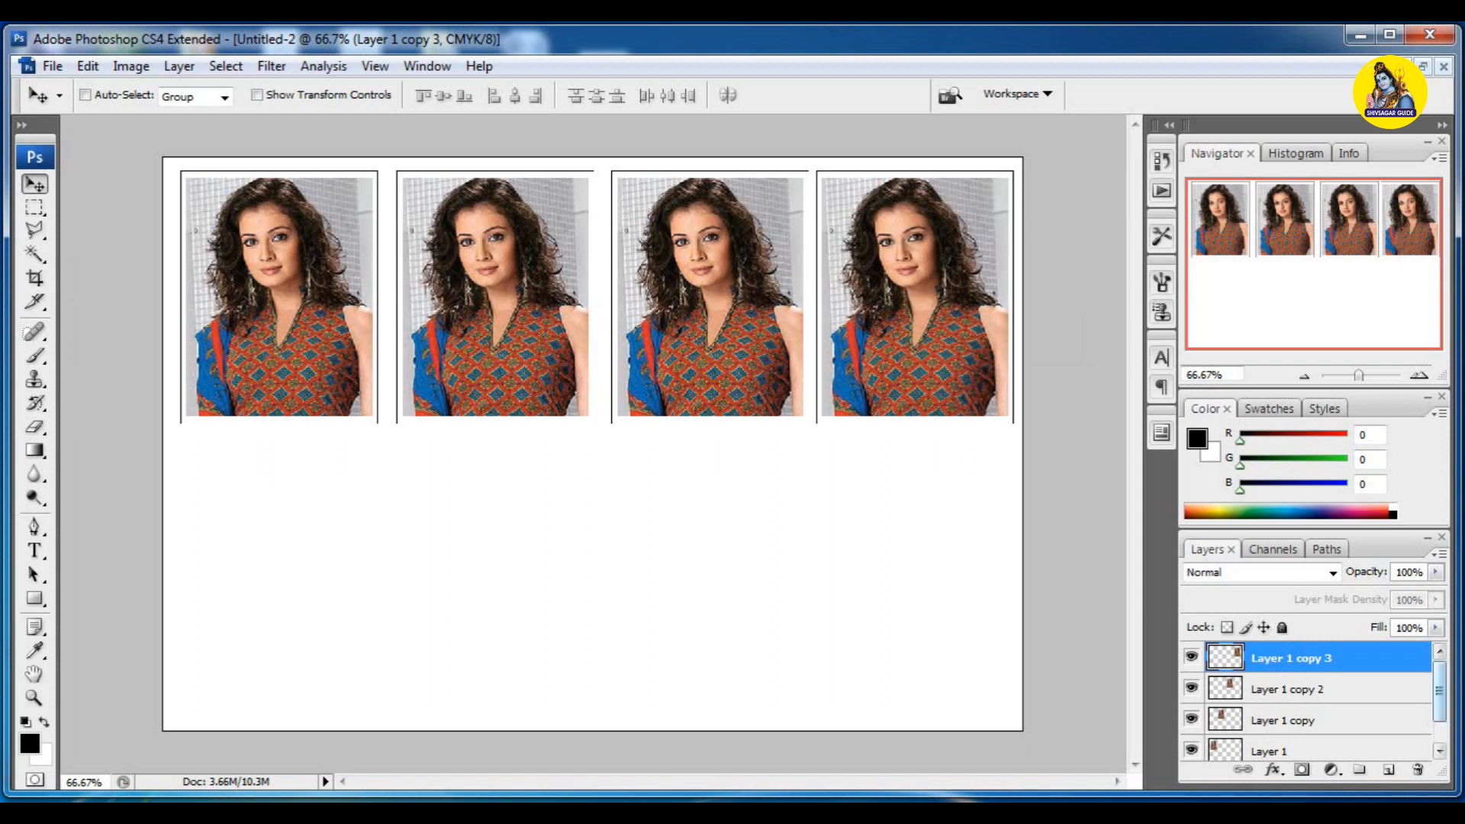
# - Merge the four photo layers into a single layer, leaving the Background separate
pyautogui.moveTo(1439, 691); pyautogui.dragTo(1439, 653)
pyautogui.keyDown('ctrl'); pyautogui.click(1291, 689); pyautogui.keyUp('ctrl')
pyautogui.keyDown('ctrl'); pyautogui.click(1286, 720); pyautogui.keyUp('ctrl')
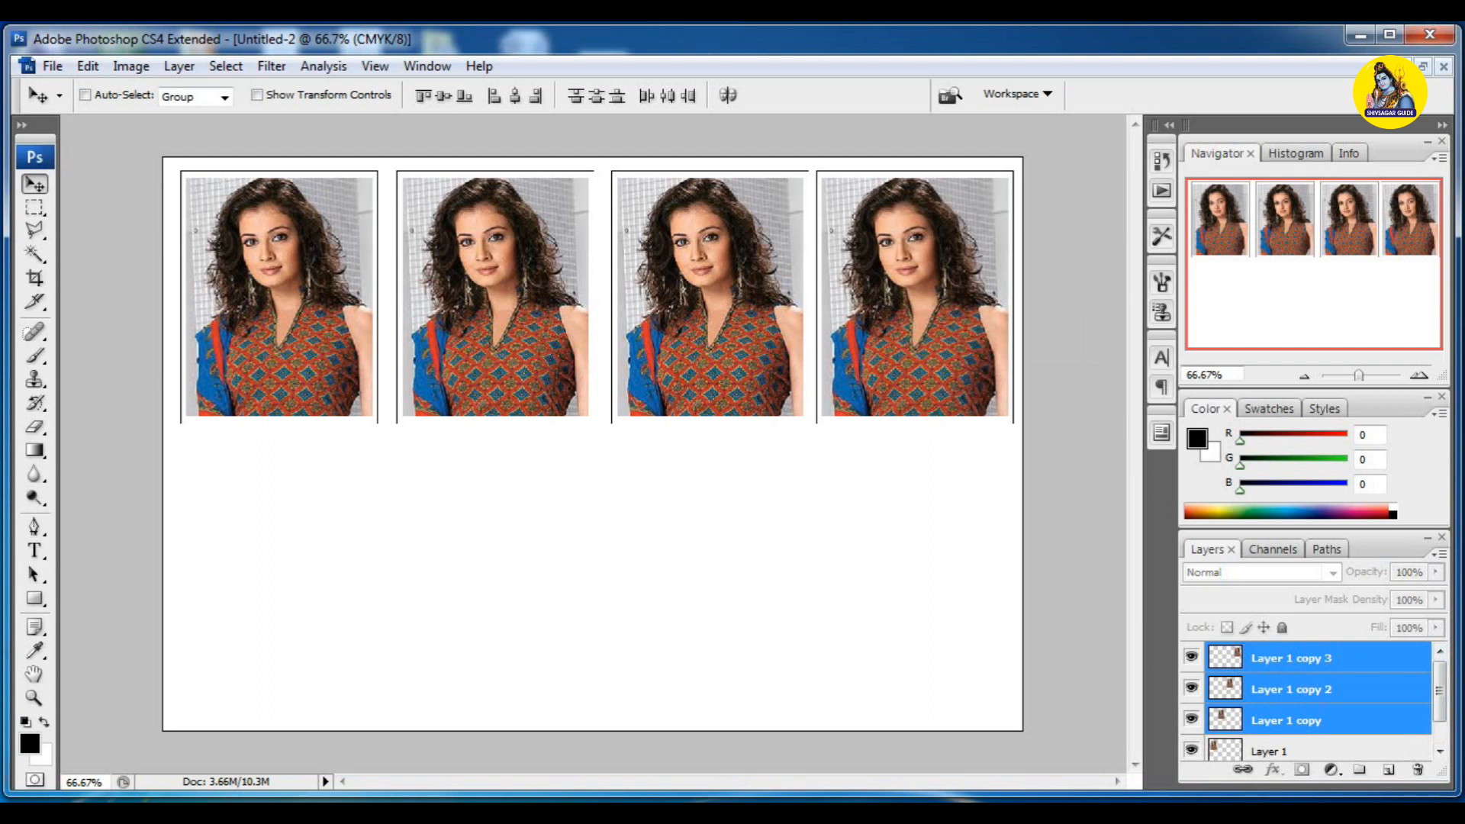
pyautogui.keyDown('ctrl'); pyautogui.click(1269, 751); pyautogui.keyUp('ctrl')
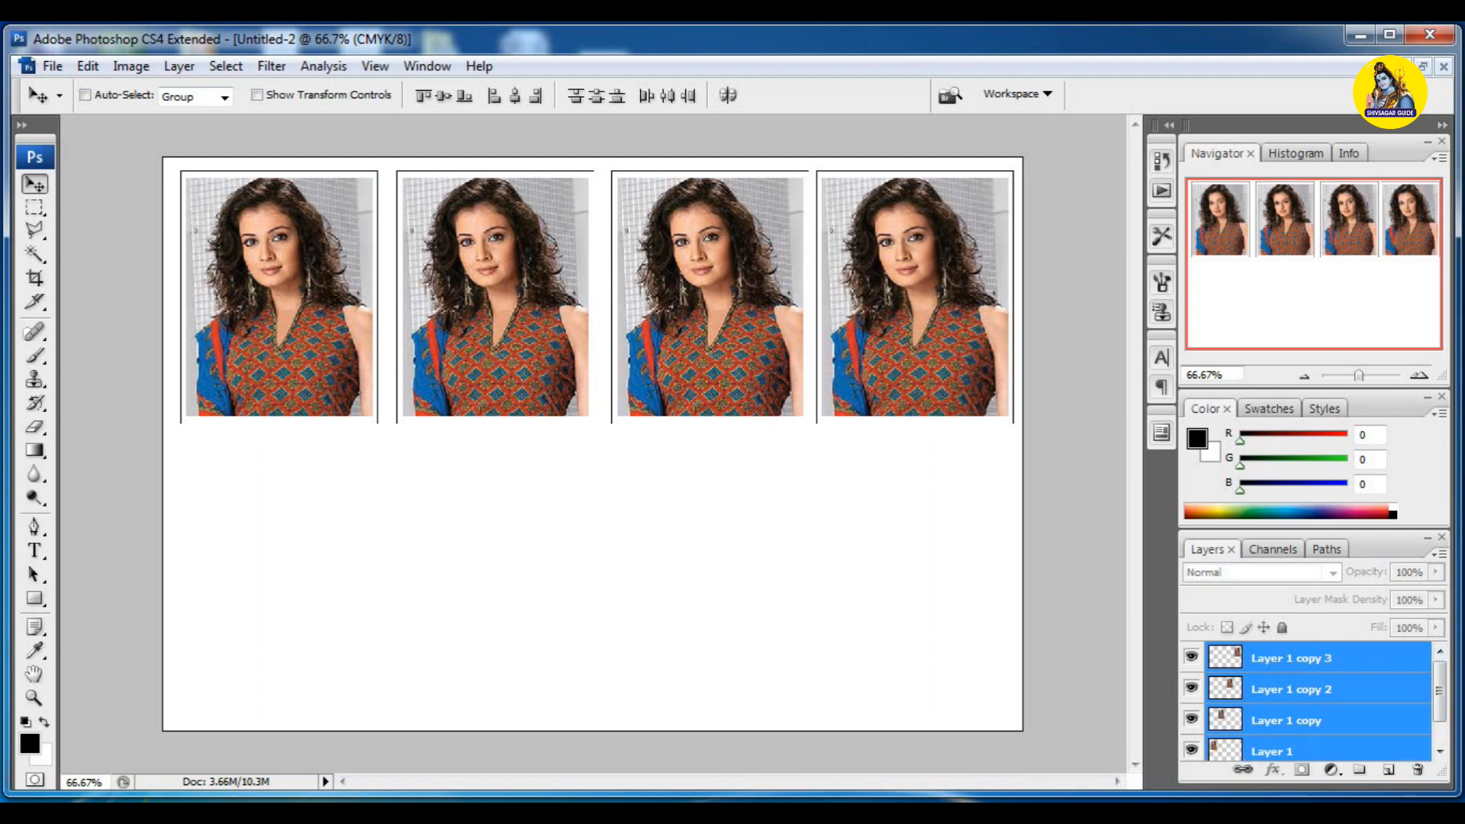
pyautogui.hotkey('ctrl', 'e')
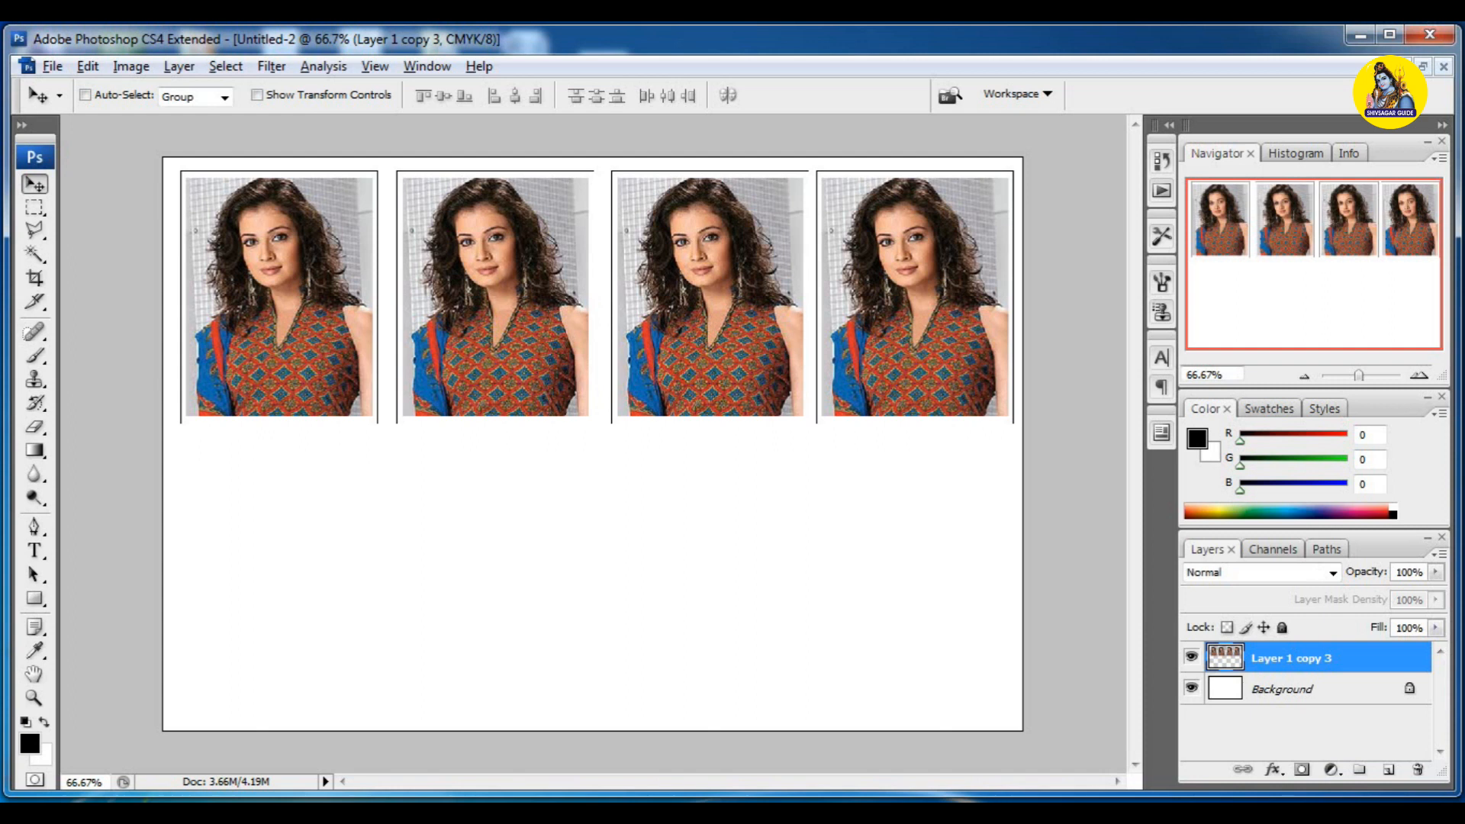
# - Duplicate the merged row of photos directly below the first row, and merge all visible layers into the Background
pyautogui.moveTo(496, 305); pyautogui.dragTo(496, 589)
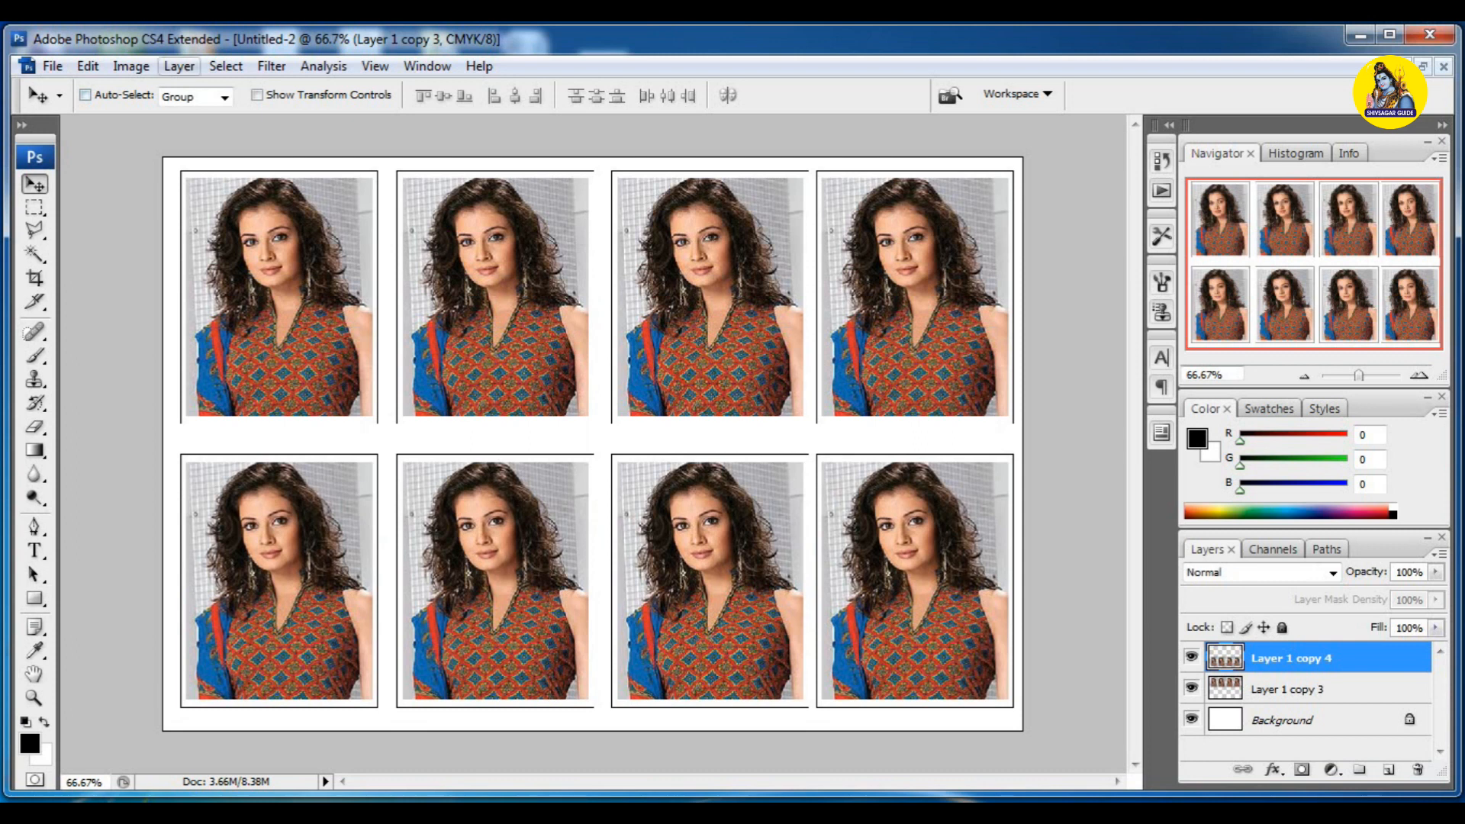
pyautogui.click(179, 66)
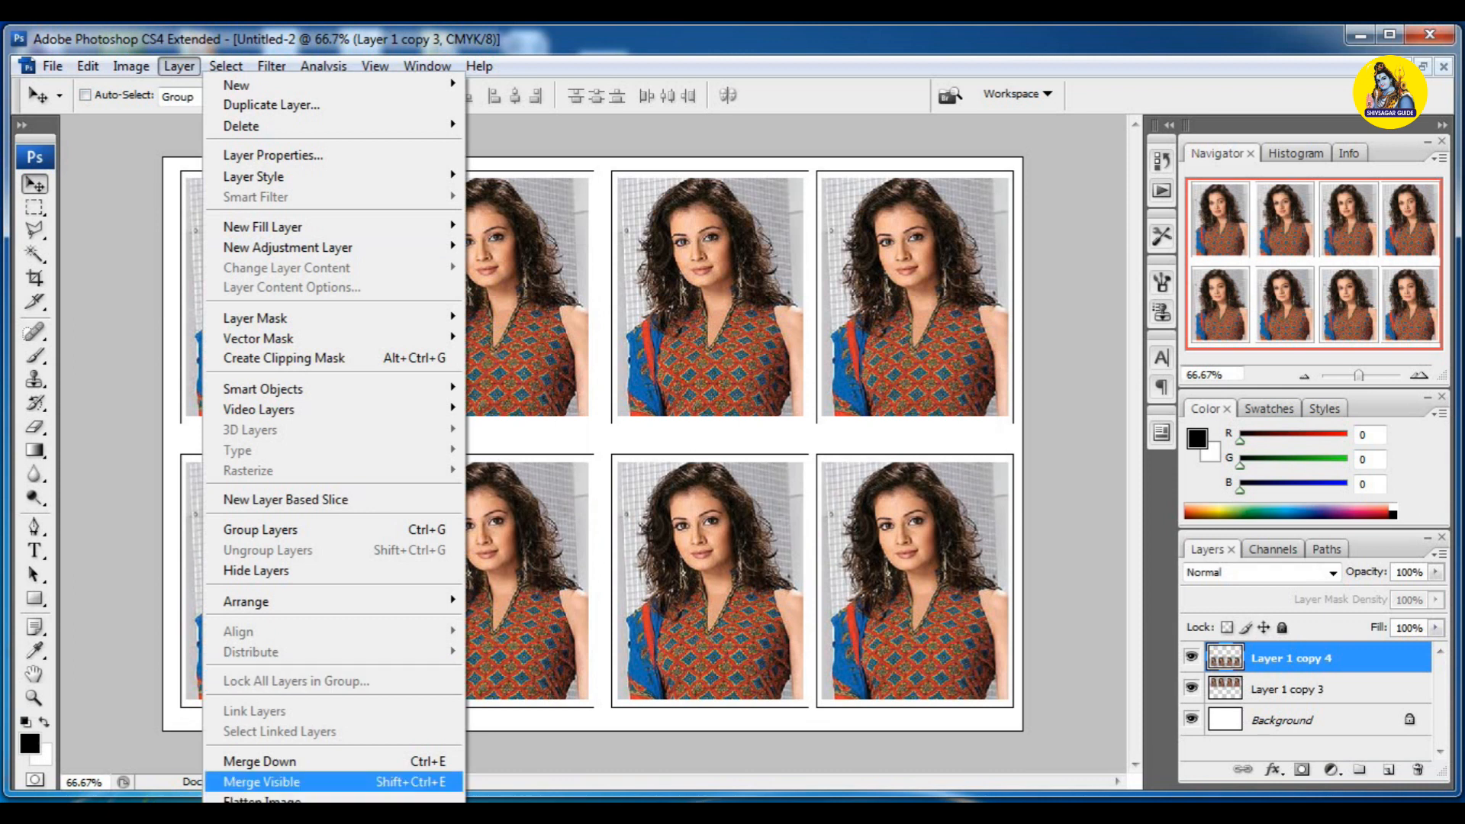
pyautogui.click(262, 783)
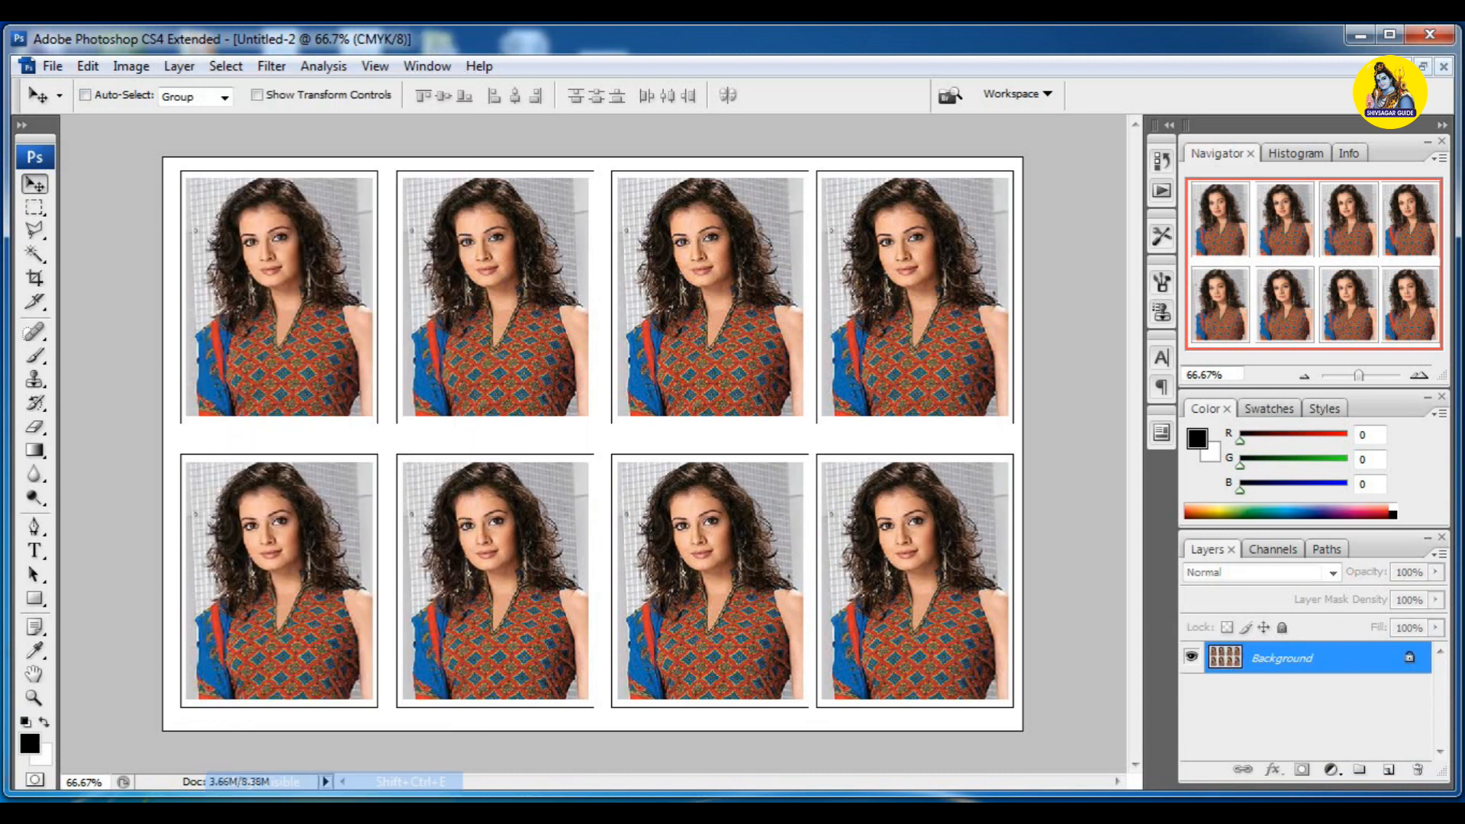
pyautogui.press('Down')
pyautogui.press('Return')
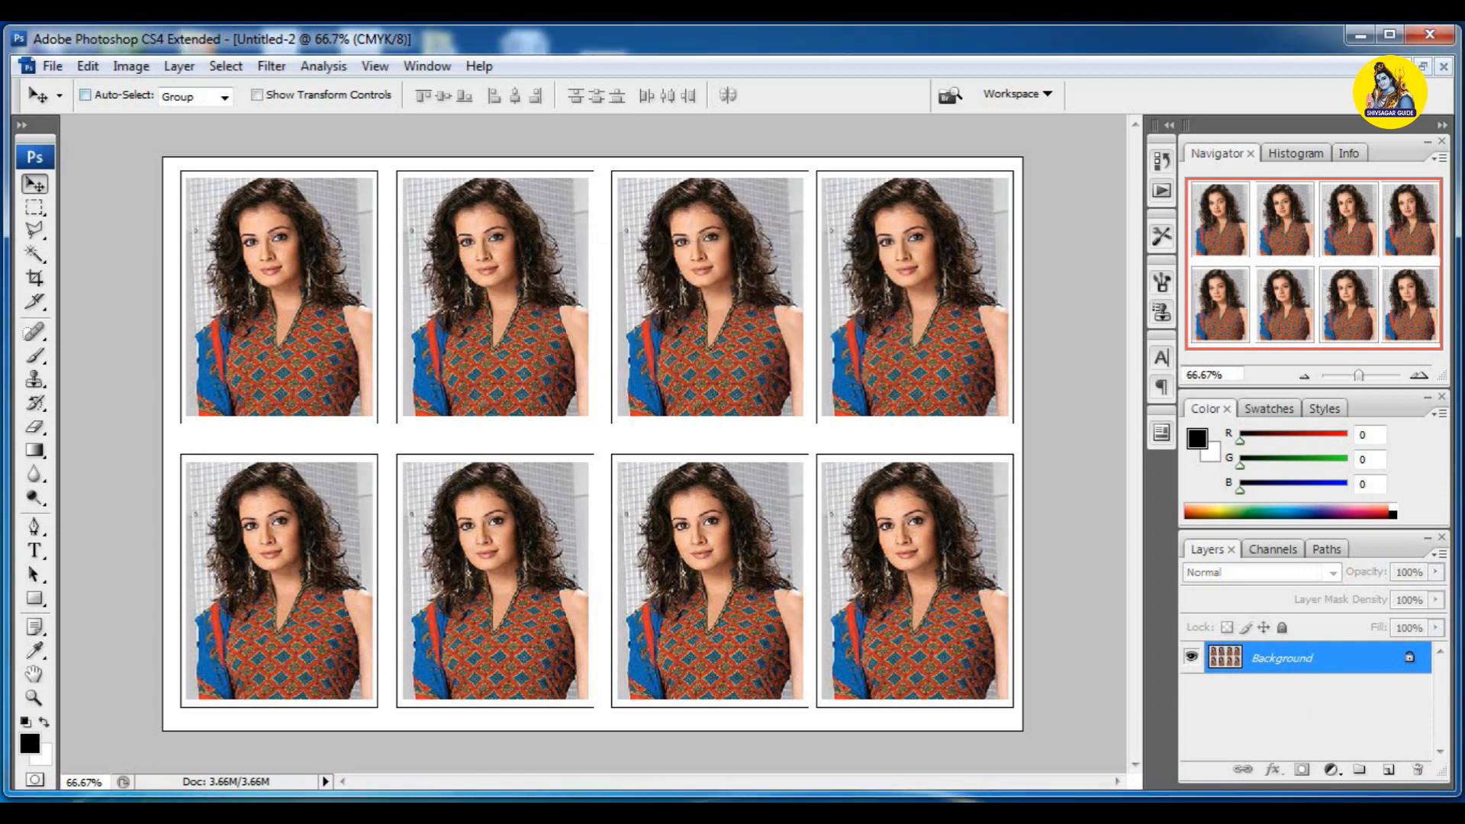
# - Save the photo sheet in the Documents library as a JPEG named 6x4=1 with quality 12
pyautogui.click(53, 66)
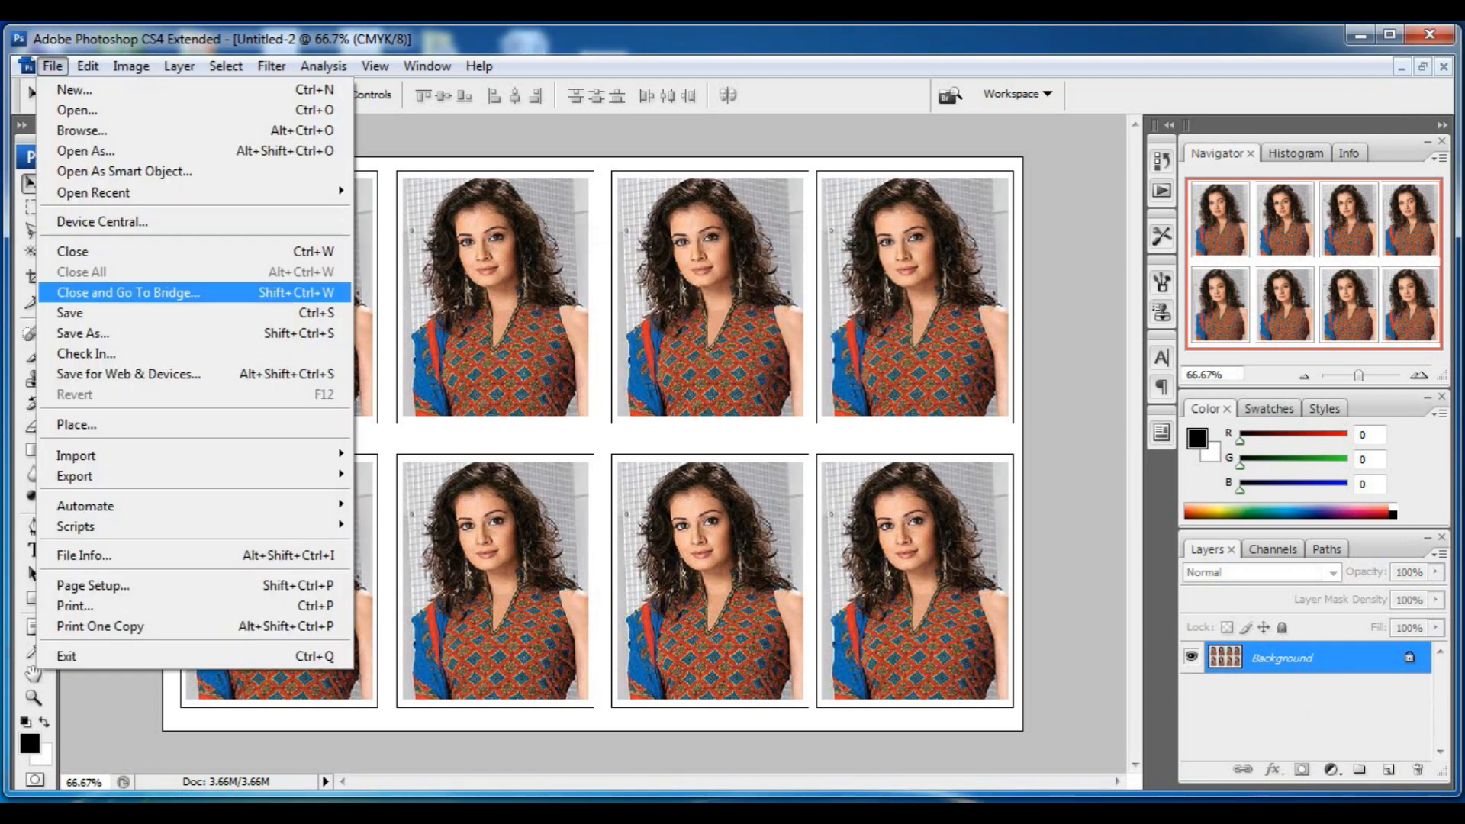
pyautogui.click(114, 313)
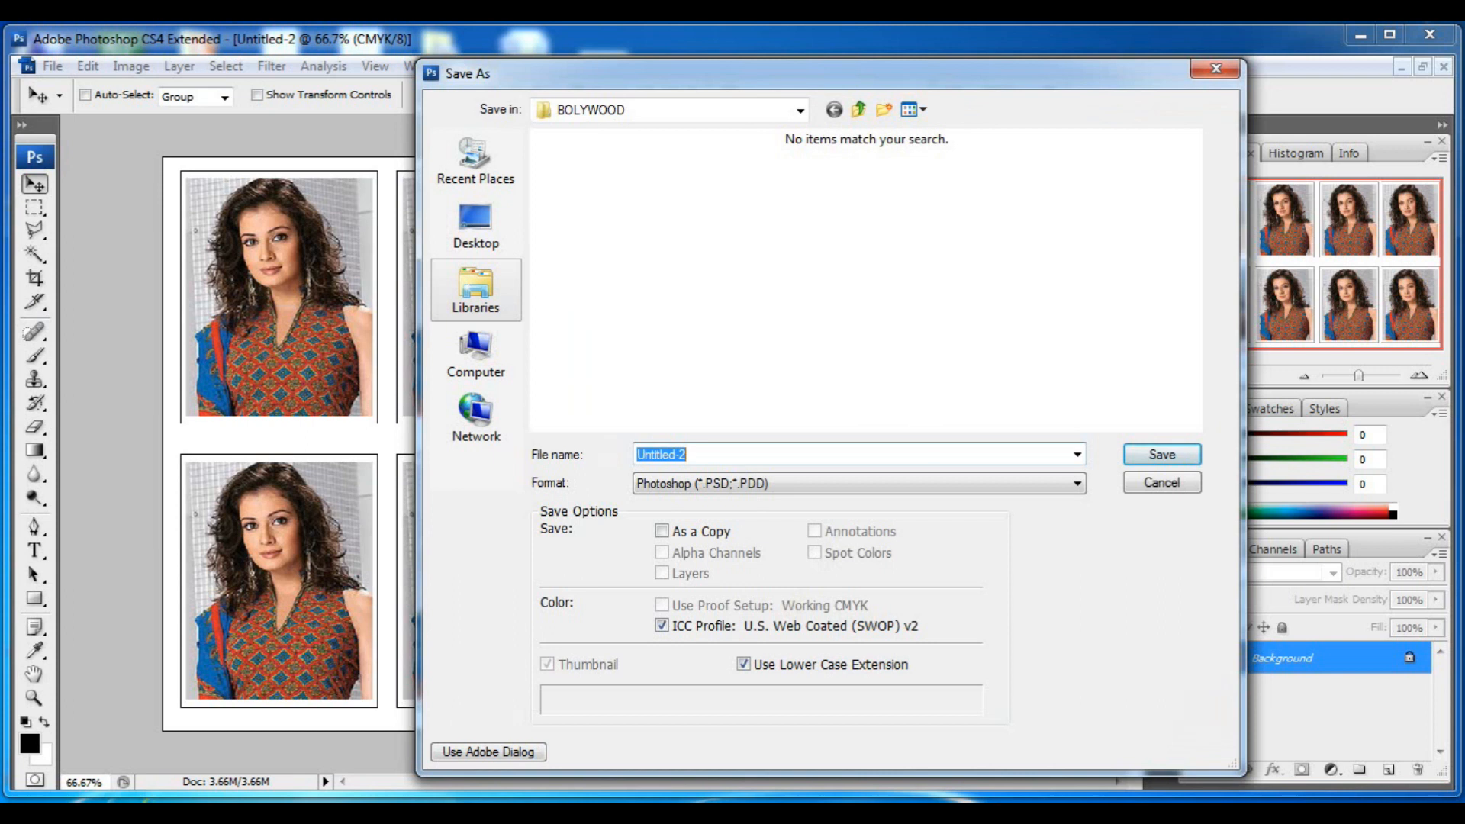
pyautogui.click(477, 290)
pyautogui.doubleClick(626, 160)
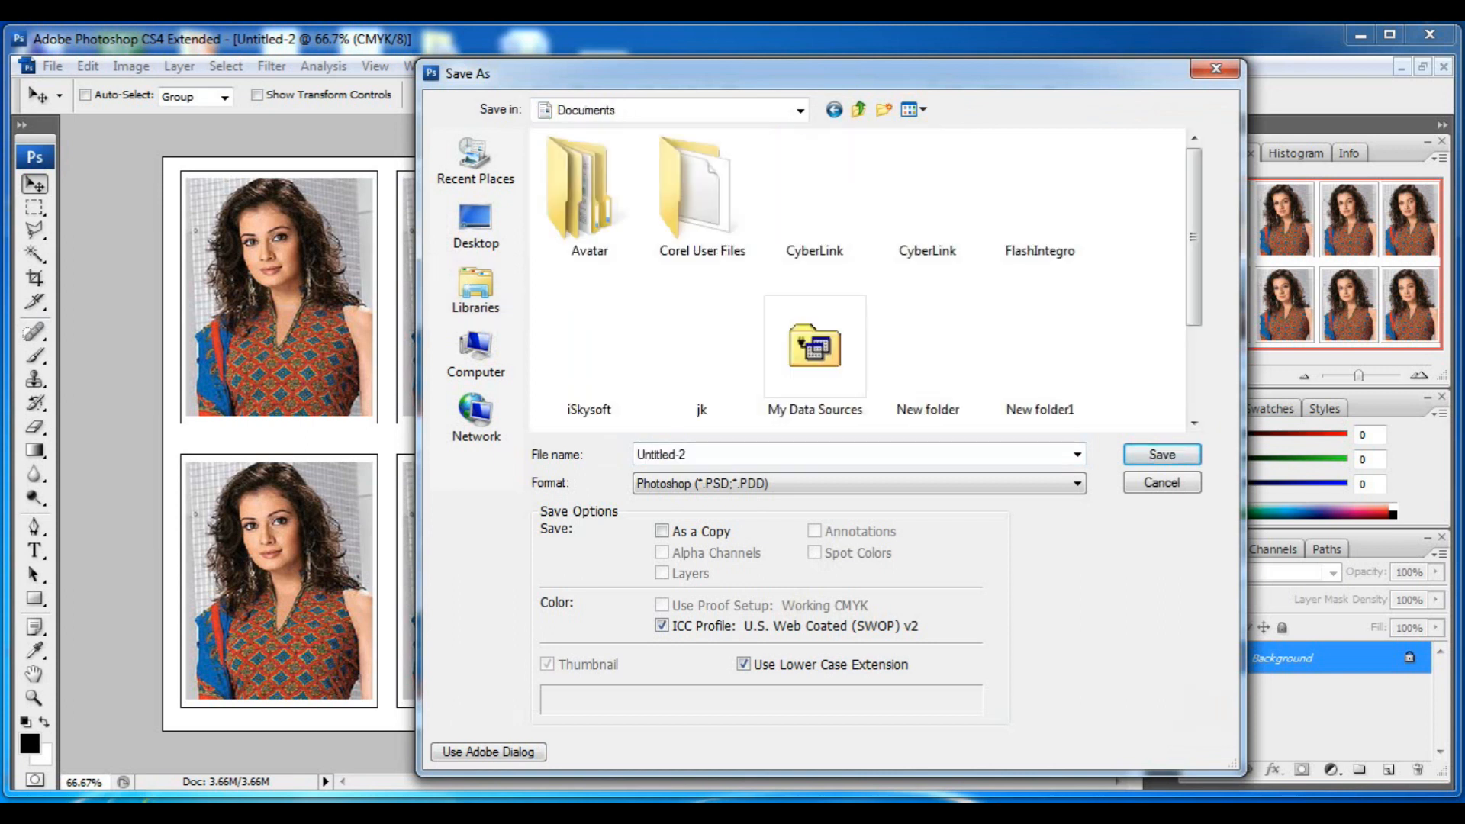
pyautogui.click(859, 484)
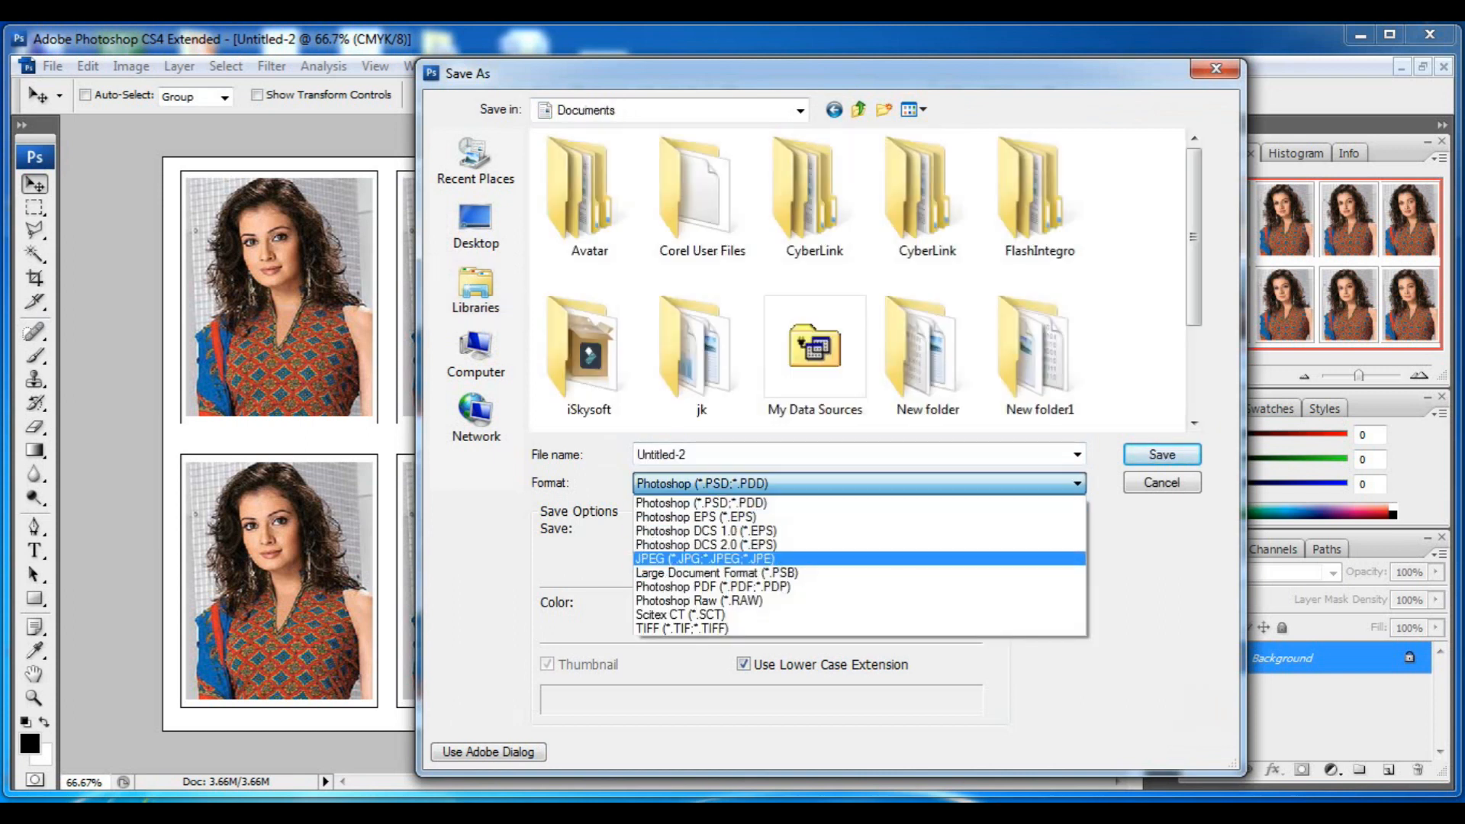
pyautogui.press('Return')
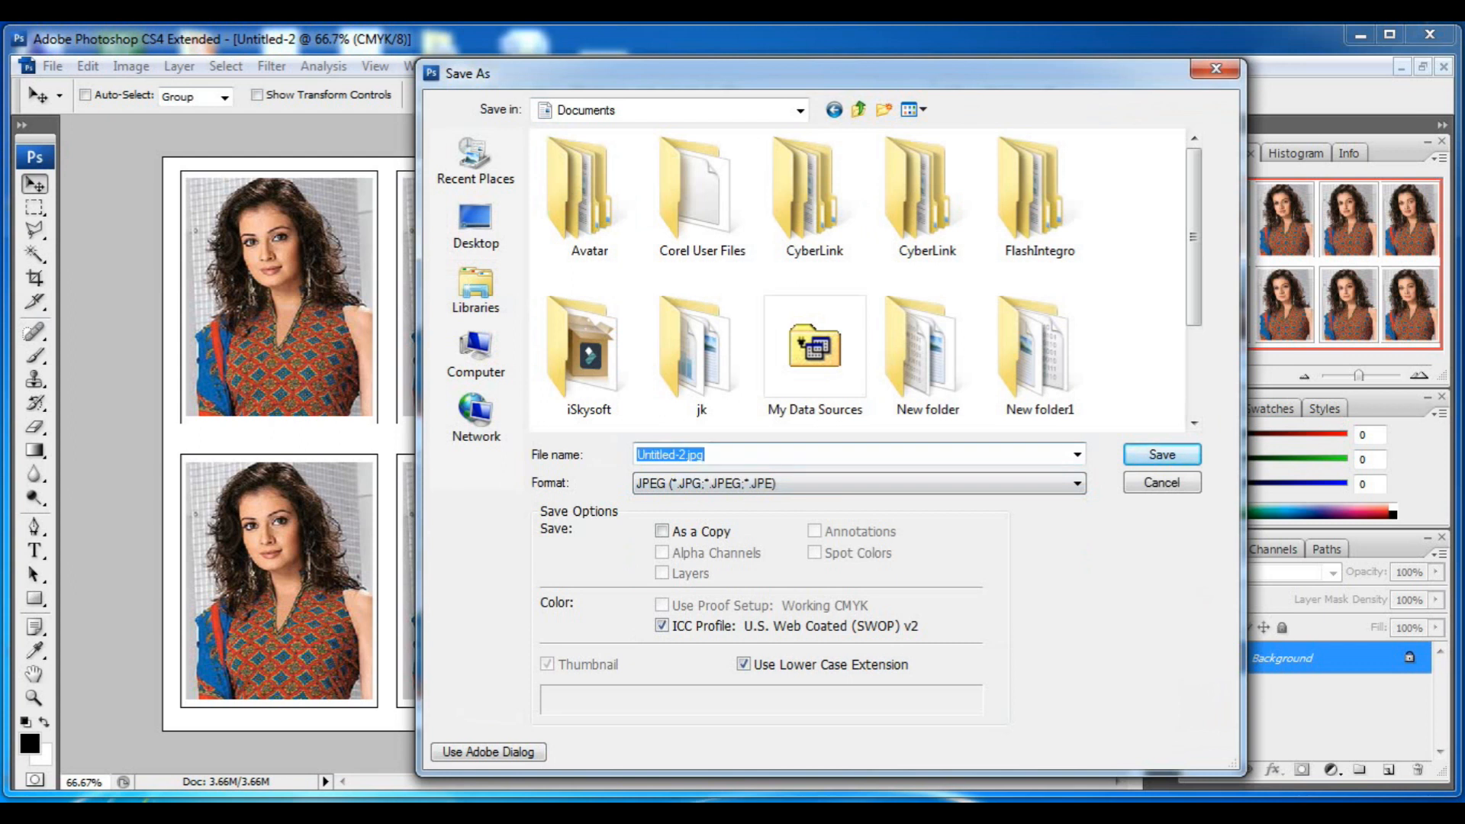
pyautogui.write('6x4=1')
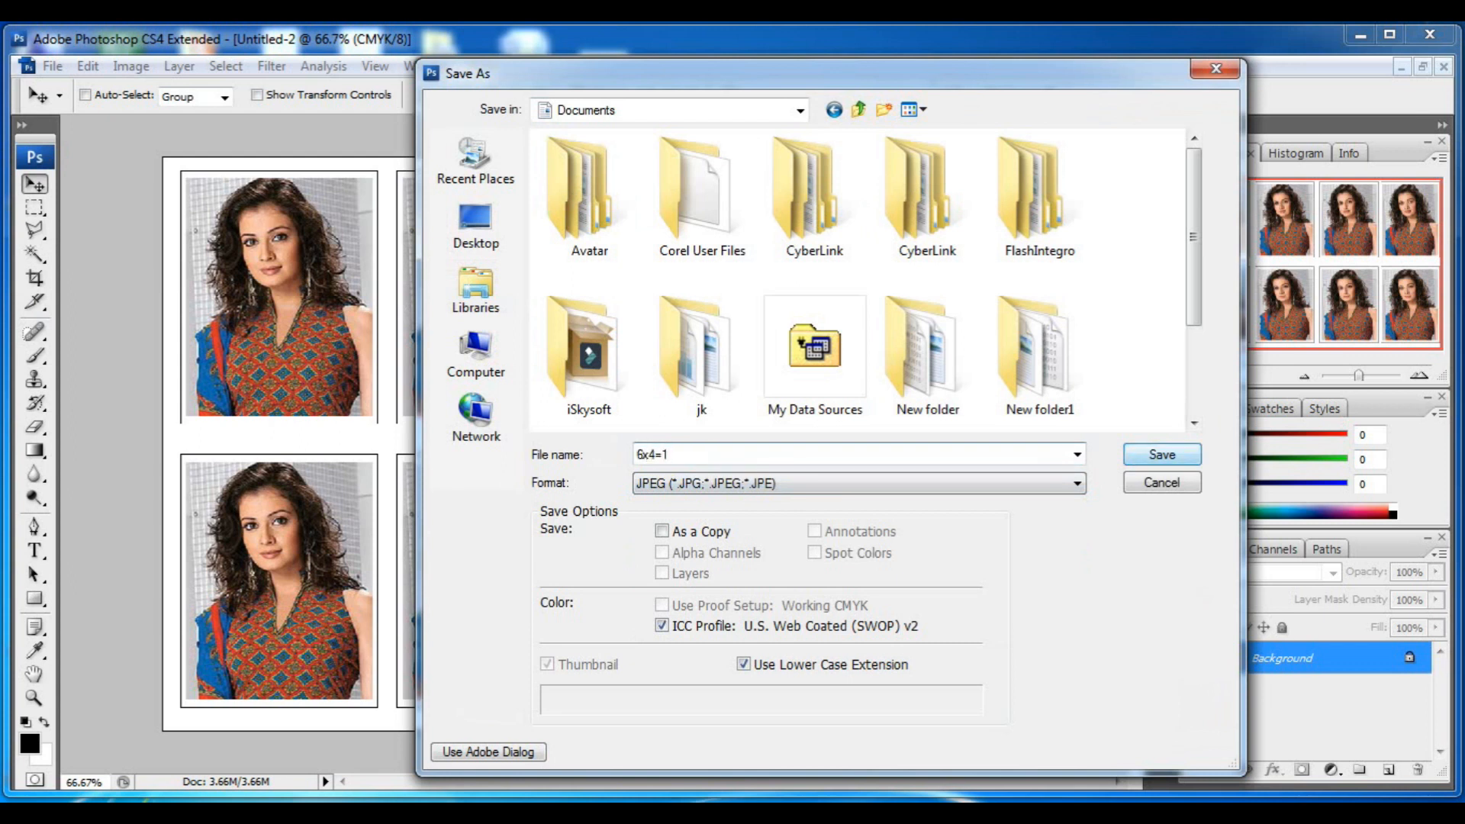
pyautogui.press('Return')
pyautogui.write('12')
pyautogui.press('Return')
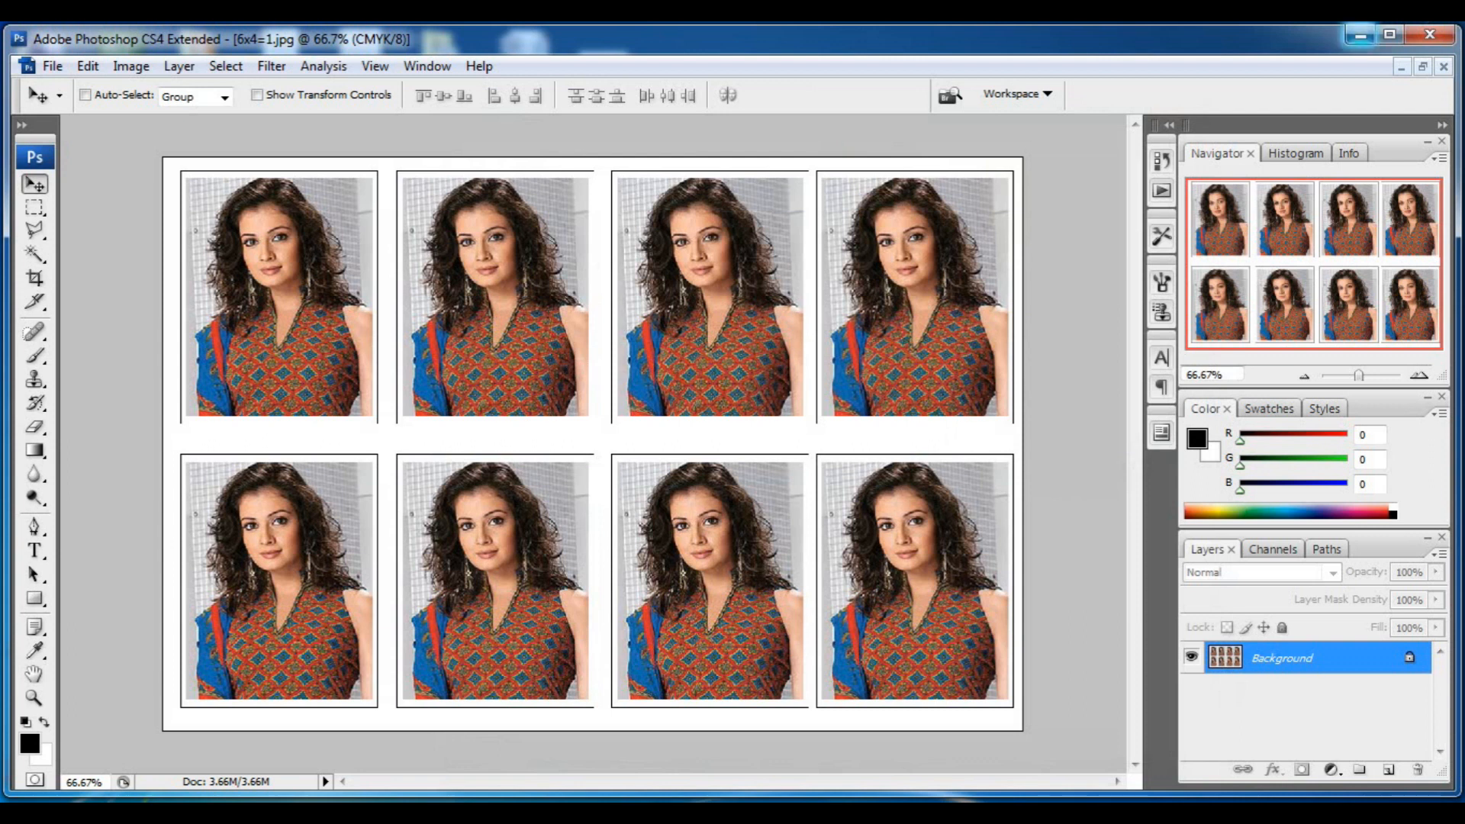
# - Switch to Windows Explorer and open the saved 6x4=1 image from the Documents library
pyautogui.click(1360, 34)
pyautogui.doubleClick(33, 59)
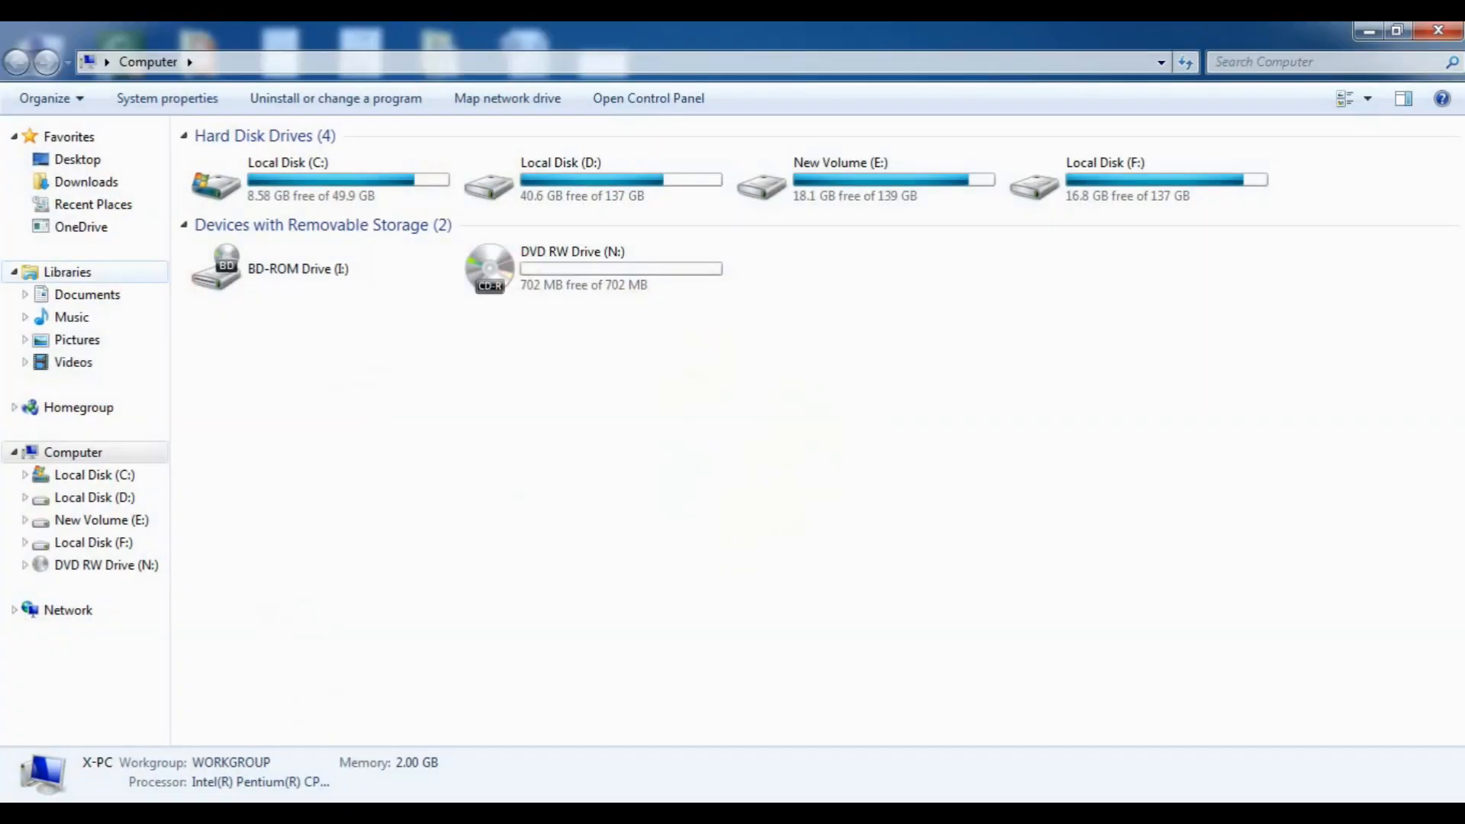
pyautogui.click(87, 295)
pyautogui.doubleClick(591, 370)
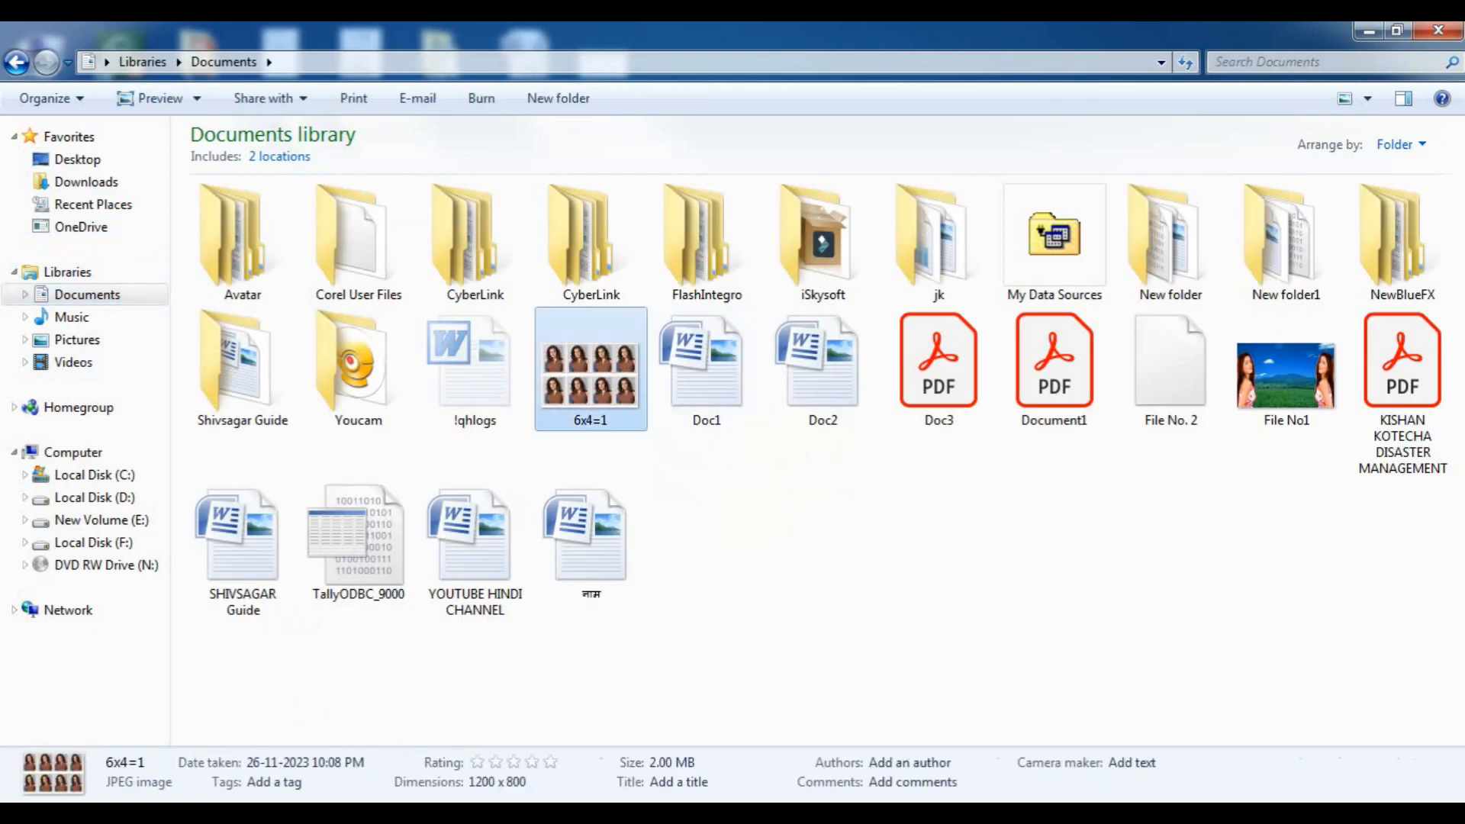